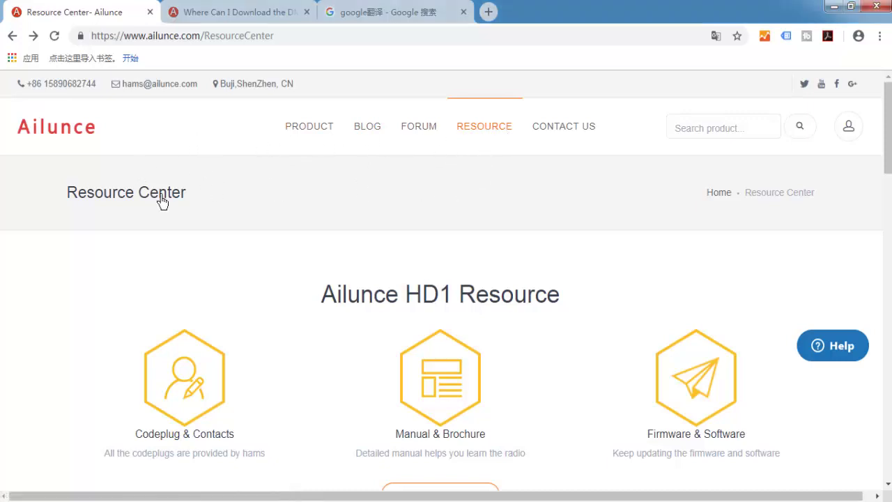
Find the Digital Contacts form on the Resource Center page and examine its radio model and country choices.
{"action": "scroll", "coordinate": [79, 228], "scroll_direction": "down", "scroll_amount": 4}
{"action": "scroll", "coordinate": [79, 221], "scroll_direction": "down", "scroll_amount": 10}
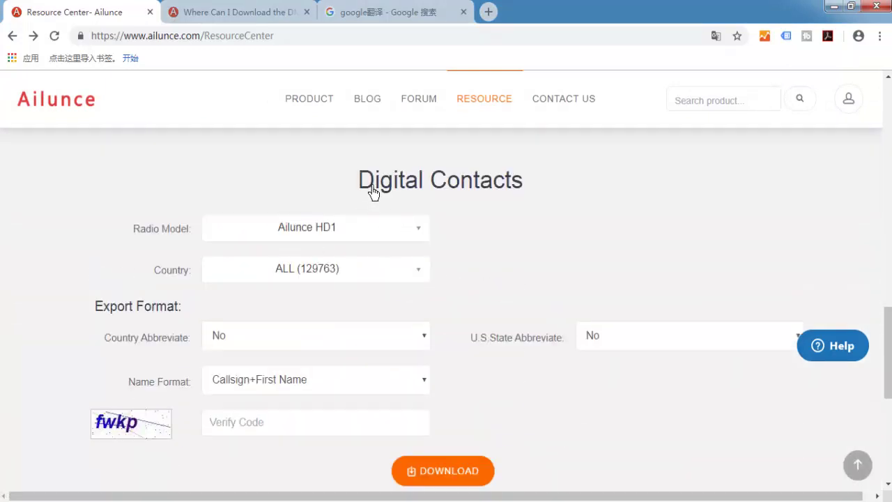
{"action": "left_click_drag", "start_coordinate": [360, 187], "coordinate": [526, 195]}
{"action": "left_click", "coordinate": [527, 196]}
{"action": "scroll", "coordinate": [156, 193], "scroll_direction": "down", "scroll_amount": 1}
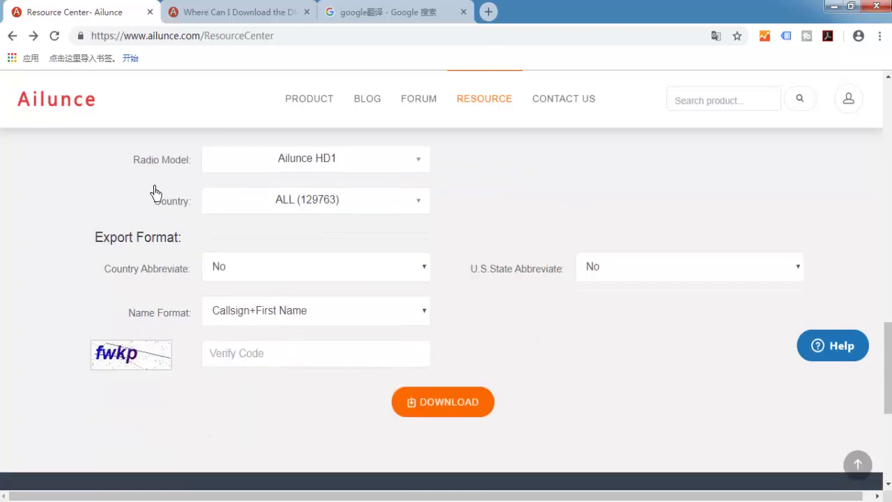
{"action": "left_click", "coordinate": [425, 171]}
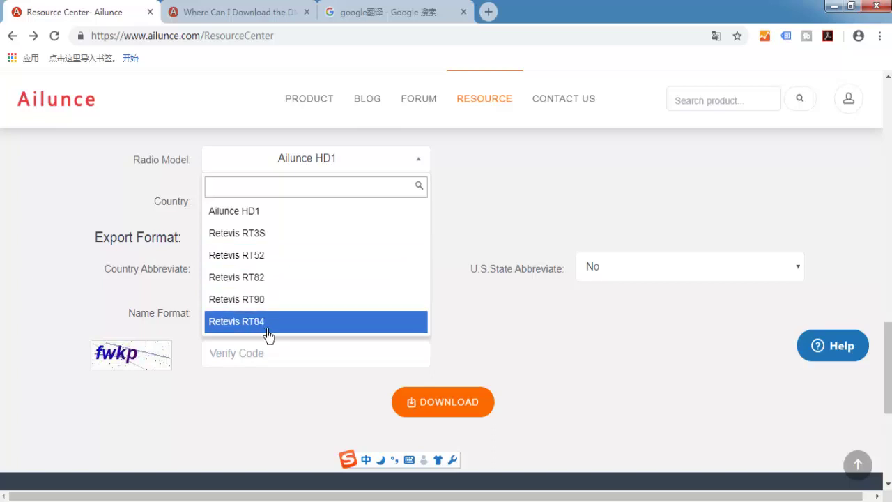
{"action": "left_click", "coordinate": [506, 203]}
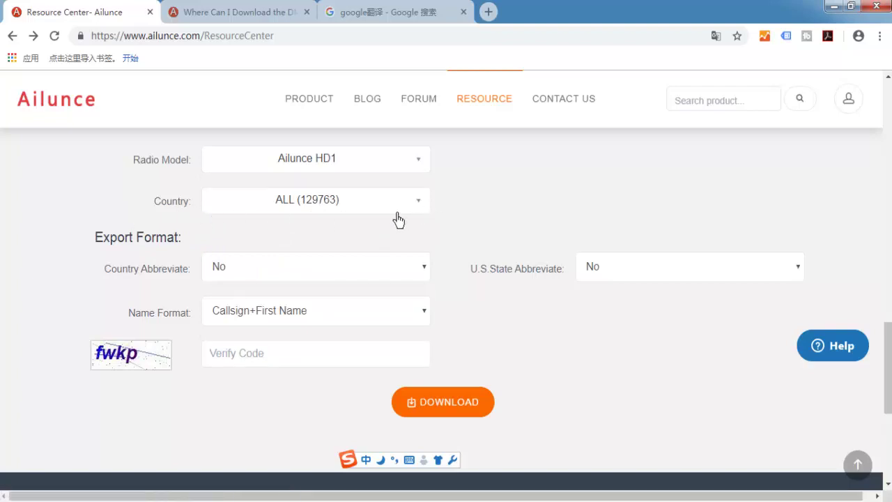
{"action": "left_click", "coordinate": [429, 208]}
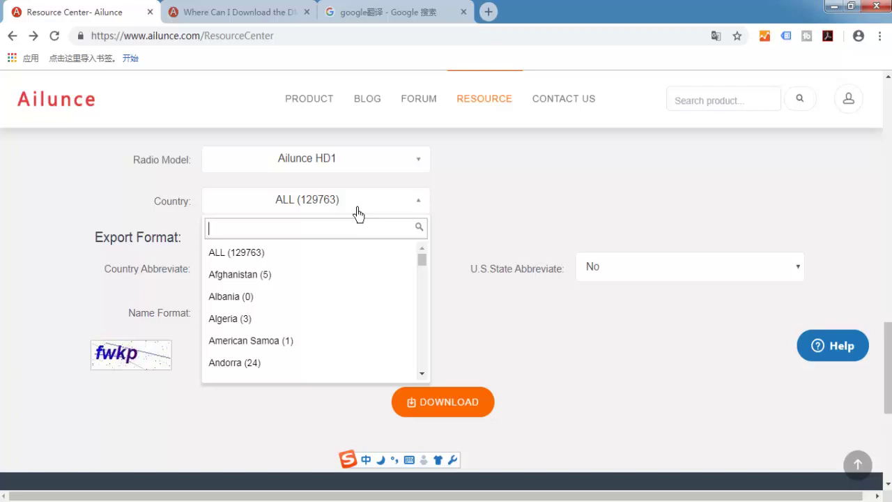
{"action": "left_click", "coordinate": [524, 236]}
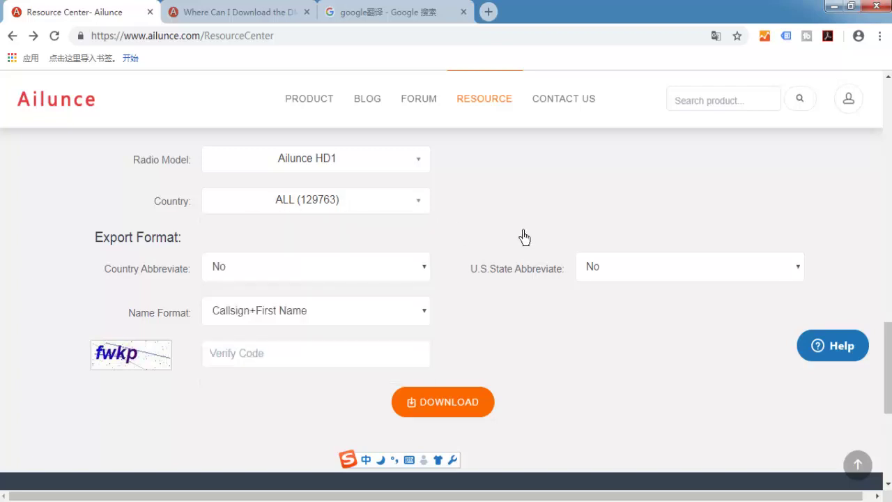
{"action": "left_click", "coordinate": [427, 211]}
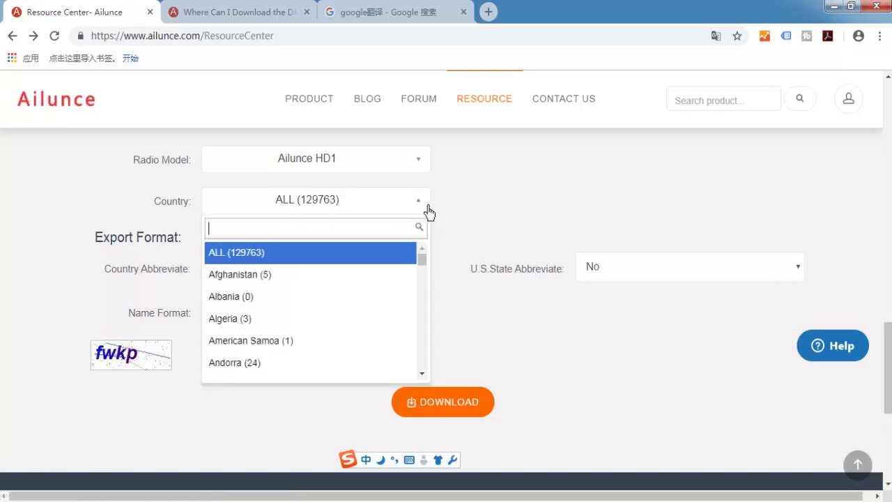
{"action": "left_click", "coordinate": [427, 210]}
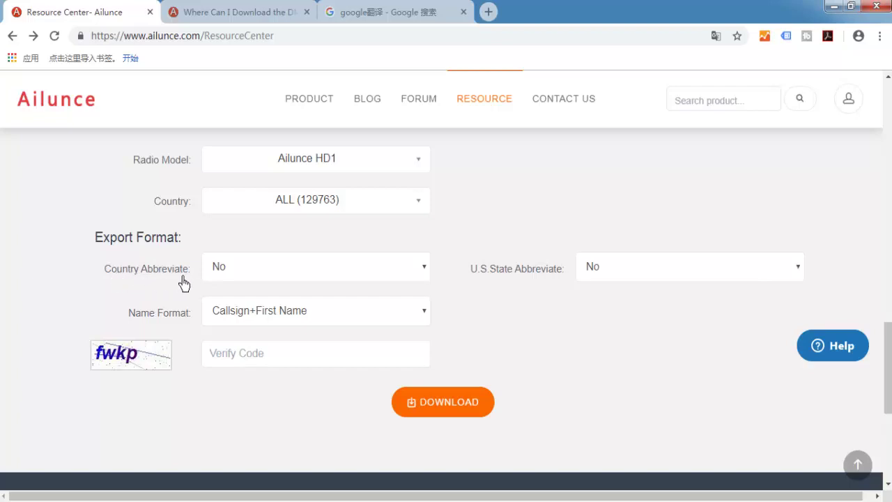
Set both Country Abbreviate and U.S.State Abbreviate to "Yse" in the export format.
{"action": "left_click", "coordinate": [425, 277]}
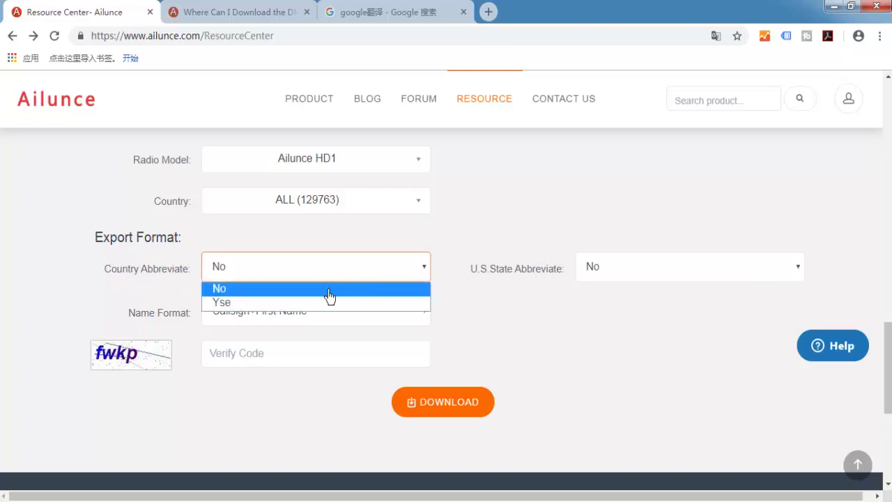
{"action": "left_click", "coordinate": [237, 305]}
{"action": "left_click", "coordinate": [467, 241]}
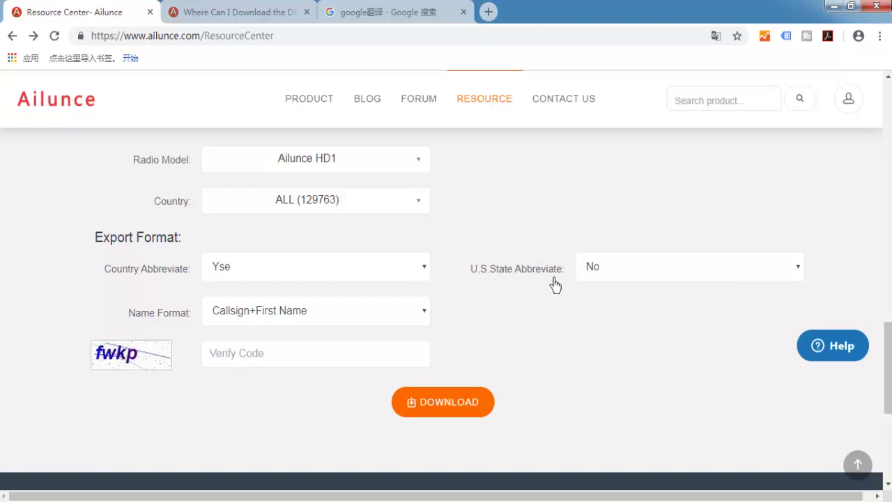
{"action": "left_click", "coordinate": [625, 279]}
{"action": "left_click", "coordinate": [607, 307]}
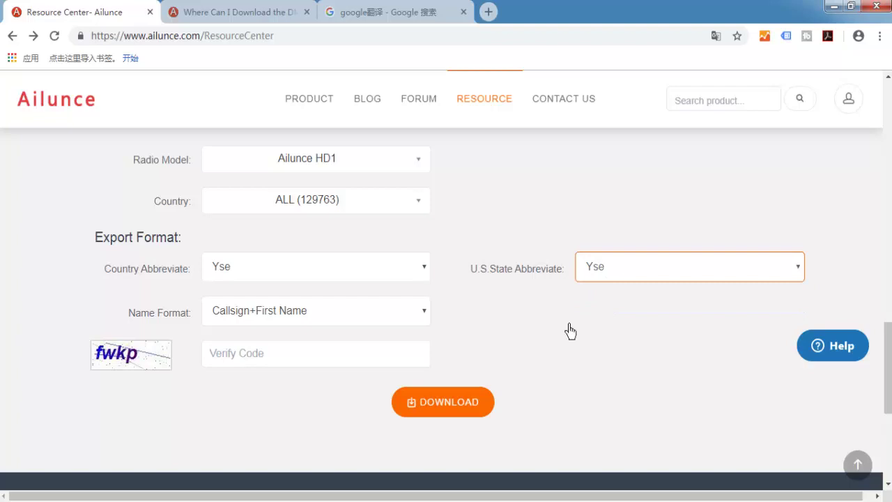
{"action": "left_click", "coordinate": [551, 341]}
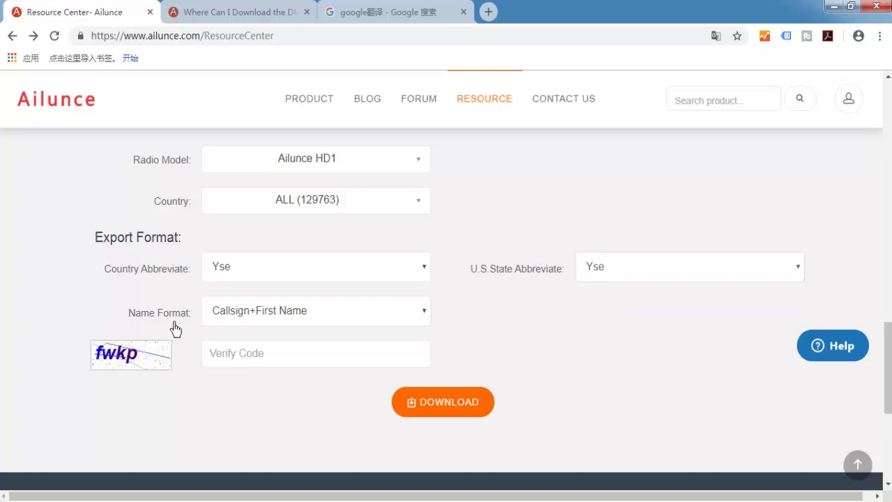
Set the export's name format to Callsign+Full Name.
{"action": "left_click", "coordinate": [258, 326]}
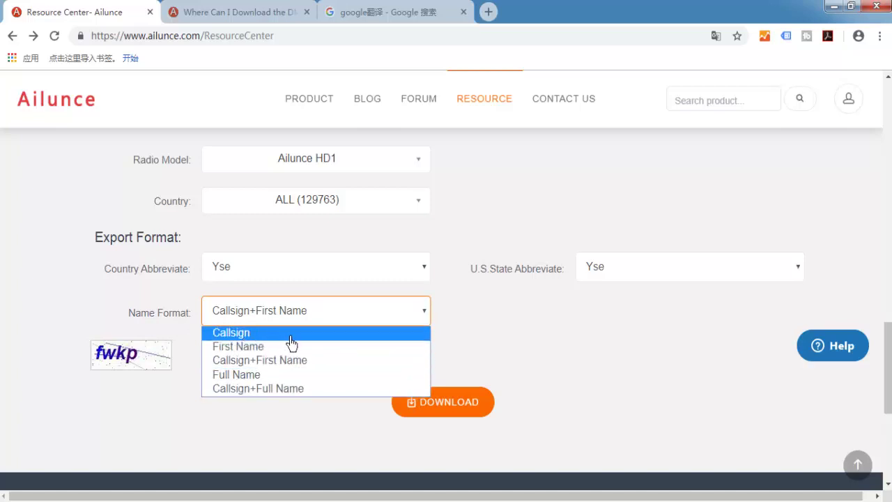
{"action": "left_click", "coordinate": [282, 420]}
{"action": "left_click", "coordinate": [274, 322]}
{"action": "left_click", "coordinate": [281, 390]}
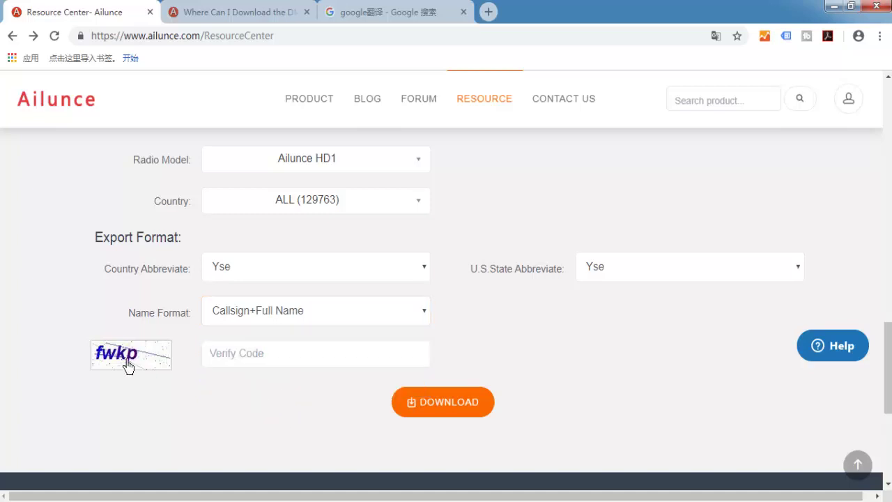
Try to submit the digital contacts download with the verification code from the image, accepting the contact-limit notice.
{"action": "left_click", "coordinate": [307, 360]}
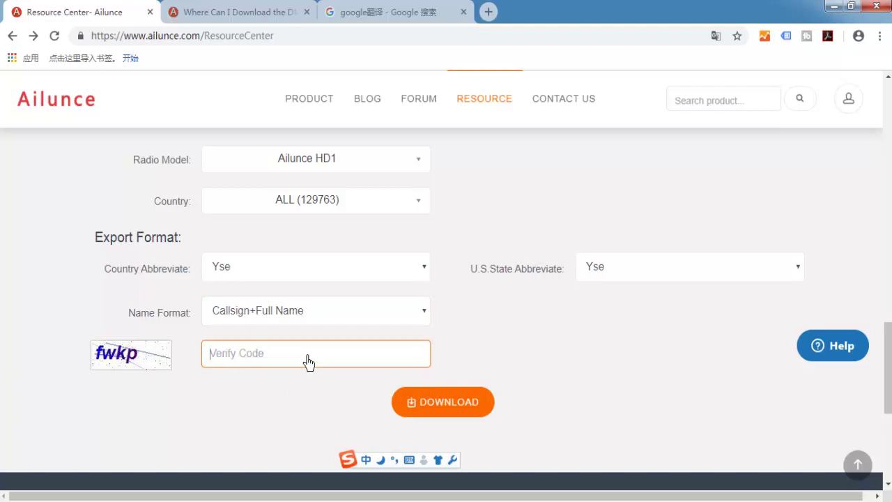
{"action": "type", "text": "fw"}
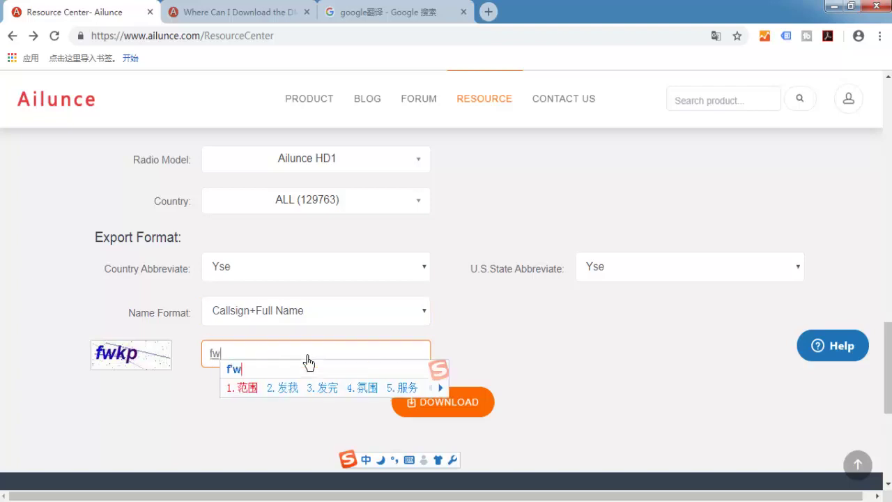
{"action": "type", "text": "kp"}
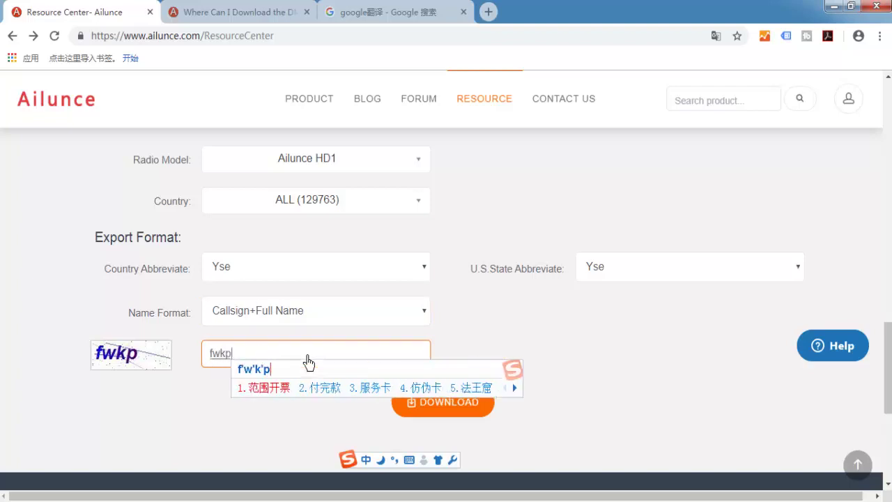
{"action": "key", "text": "Return"}
{"action": "left_click", "coordinate": [582, 363]}
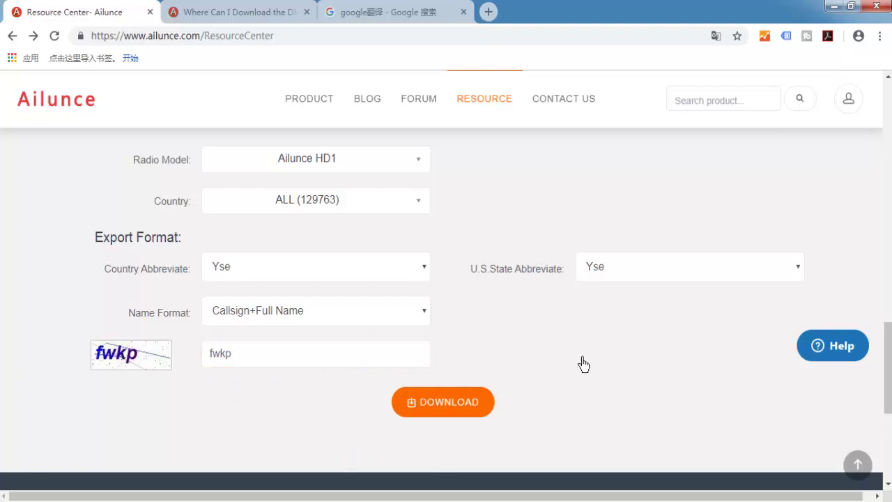
{"action": "scroll", "coordinate": [582, 364], "scroll_direction": "up", "scroll_amount": 1}
{"action": "scroll", "coordinate": [582, 367], "scroll_direction": "down", "scroll_amount": 1}
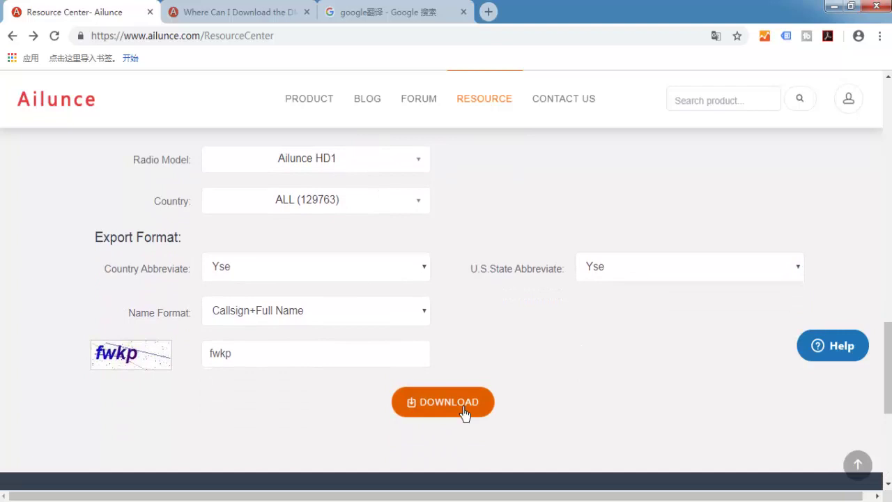
{"action": "left_click", "coordinate": [463, 411]}
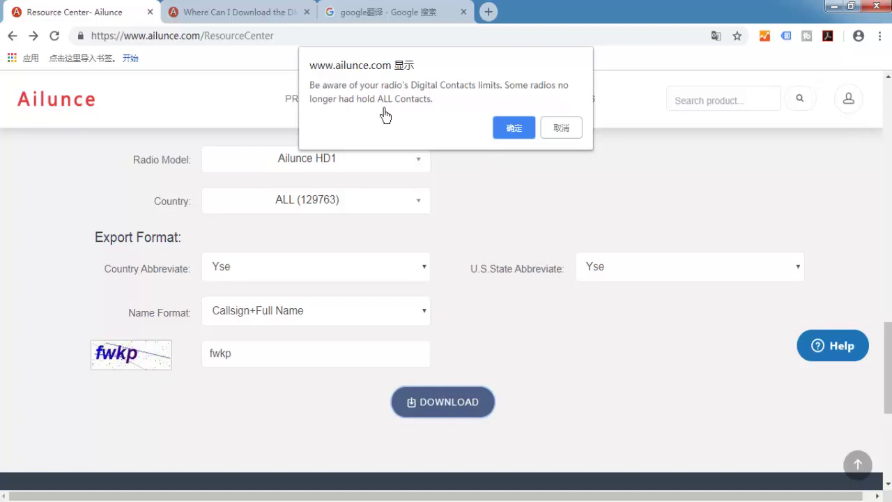
{"action": "left_click", "coordinate": [521, 137]}
Enter the refreshed verification code, confirm the export of all contacts and download Ailunce HD1.zip.
{"action": "left_click", "coordinate": [228, 361]}
{"action": "type", "text": "a"}
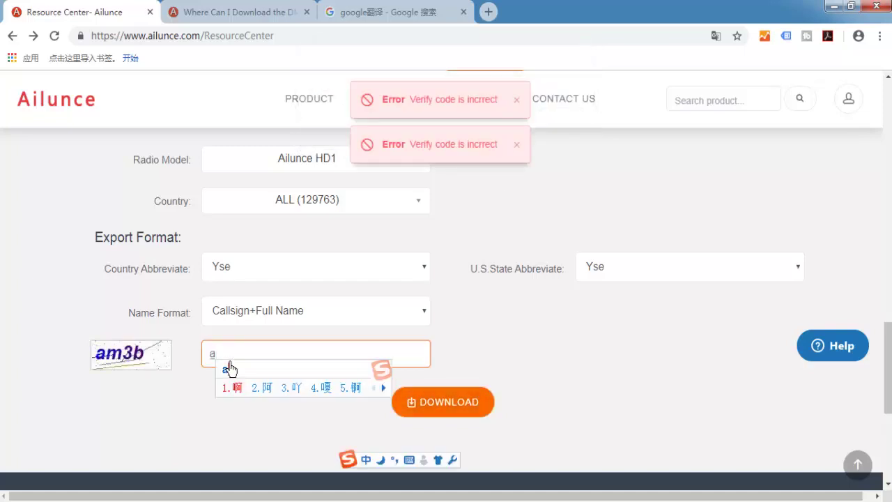
{"action": "type", "text": "m"}
{"action": "key", "text": "Return"}
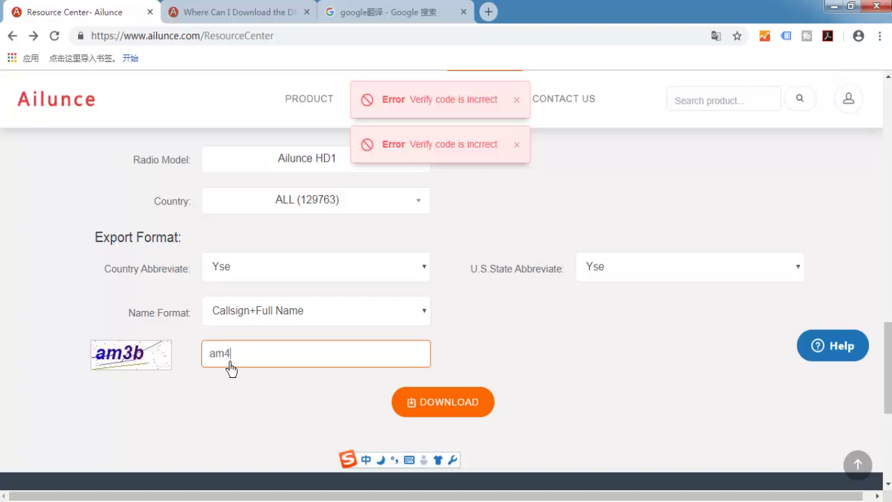
{"action": "type", "text": "3b"}
{"action": "key", "text": "Return"}
{"action": "left_click", "coordinate": [472, 416]}
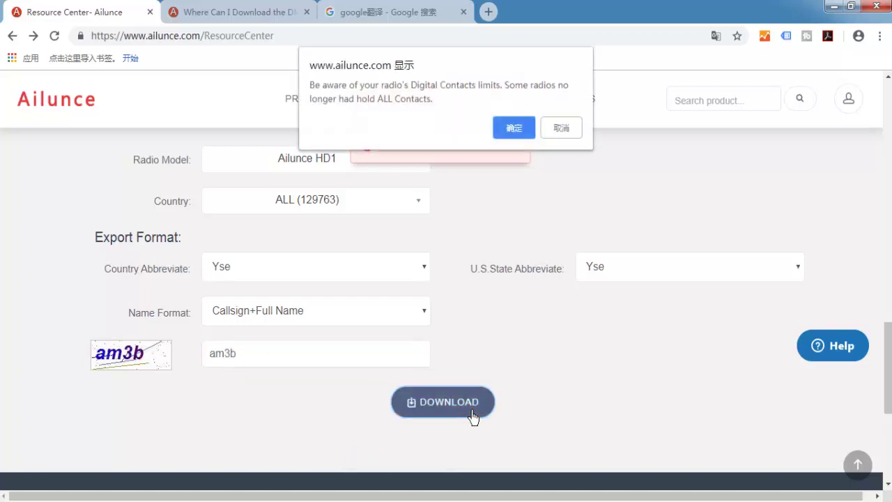
{"action": "left_click", "coordinate": [516, 128]}
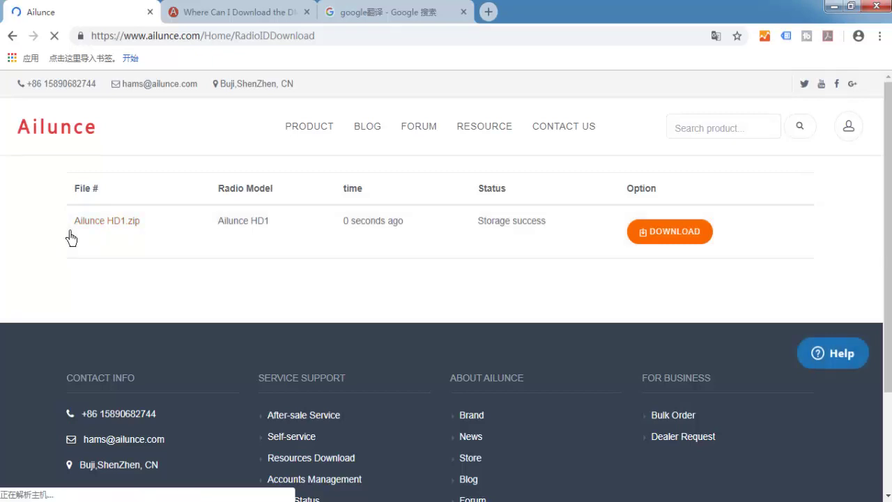
{"action": "left_click", "coordinate": [672, 231]}
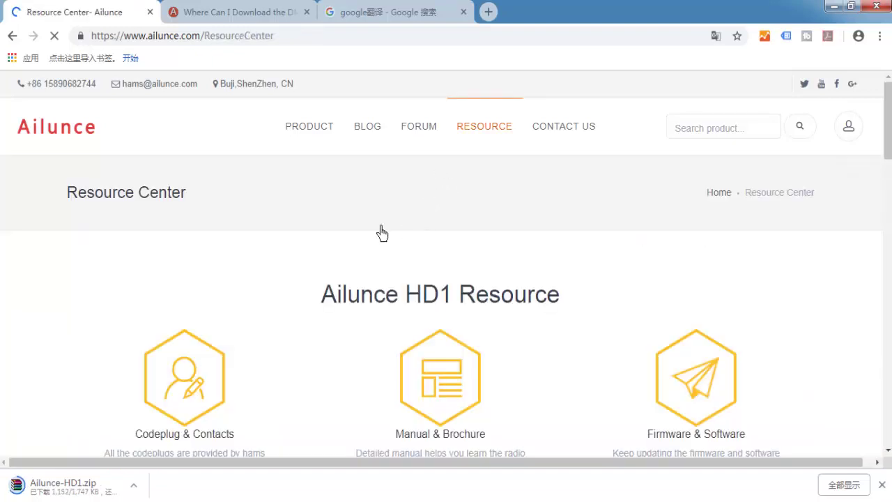
Open the Ailunce HD1 resource downloads and look through the User Manual page.
{"action": "scroll", "coordinate": [337, 230], "scroll_direction": "down", "scroll_amount": 2}
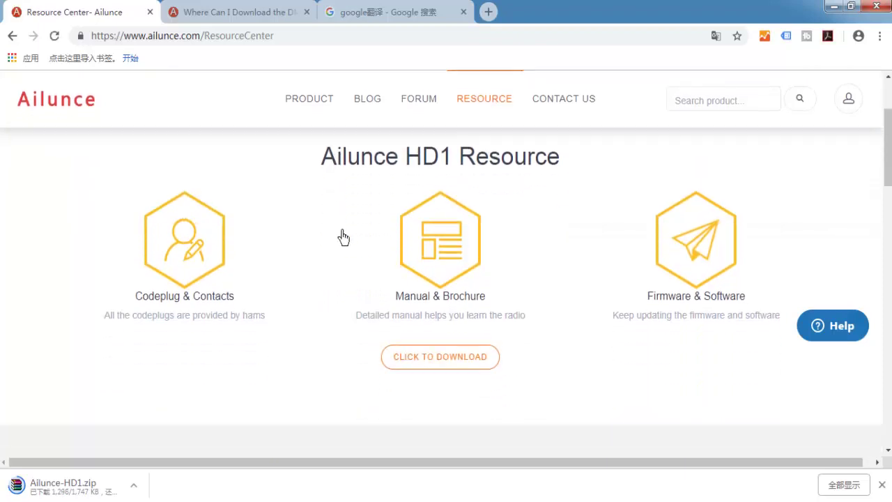
{"action": "left_click", "coordinate": [473, 367]}
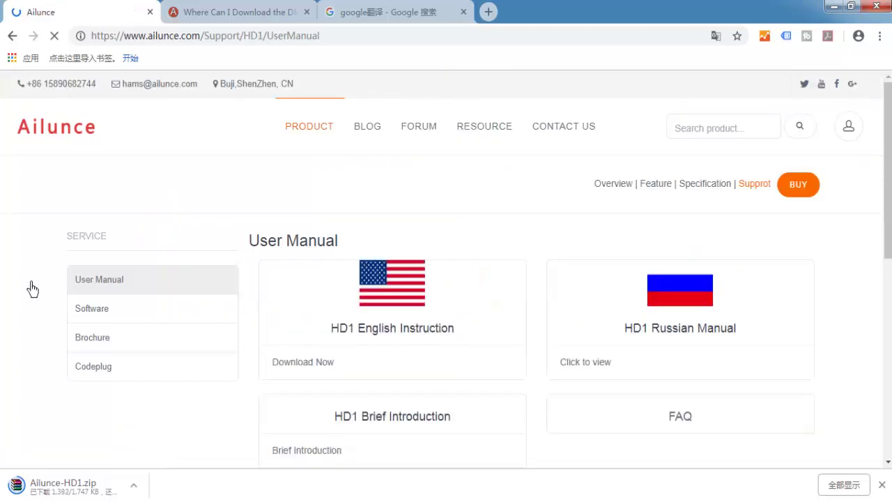
{"action": "scroll", "coordinate": [31, 289], "scroll_direction": "down", "scroll_amount": 2}
{"action": "scroll", "coordinate": [52, 287], "scroll_direction": "down", "scroll_amount": 3}
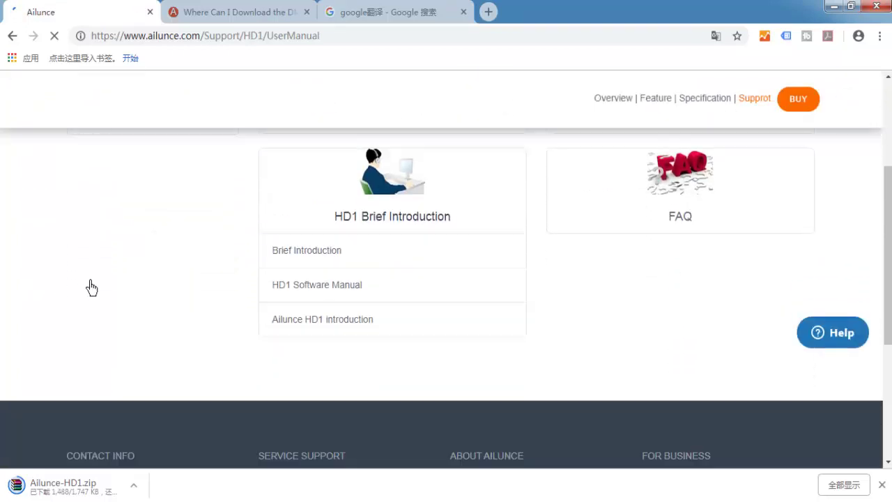
{"action": "scroll", "coordinate": [92, 287], "scroll_direction": "up", "scroll_amount": 1}
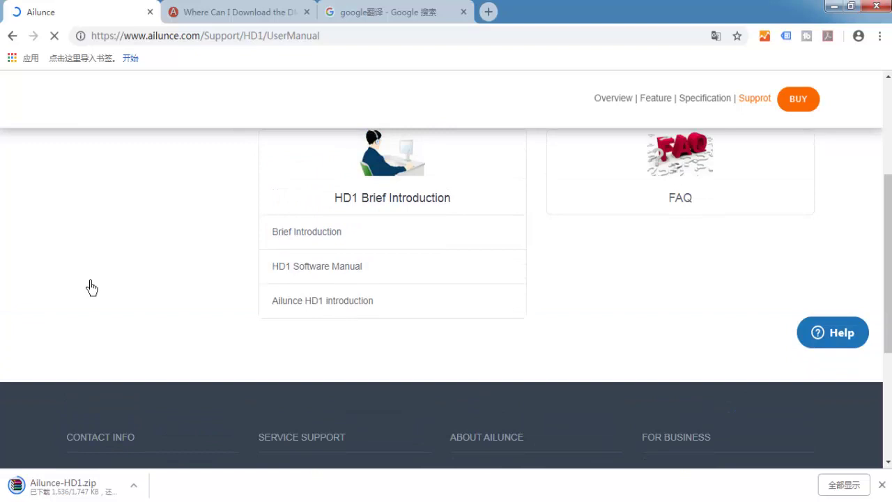
{"action": "scroll", "coordinate": [91, 288], "scroll_direction": "up", "scroll_amount": 4}
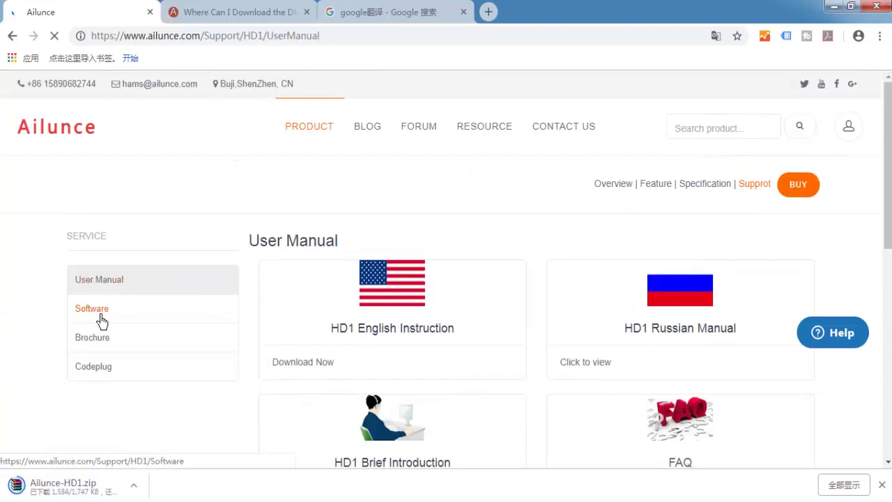
Open the HD1 Software support page and examine the programming software, USB driver and firmware listings.
{"action": "left_click", "coordinate": [101, 320]}
{"action": "scroll", "coordinate": [60, 312], "scroll_direction": "down", "scroll_amount": 2}
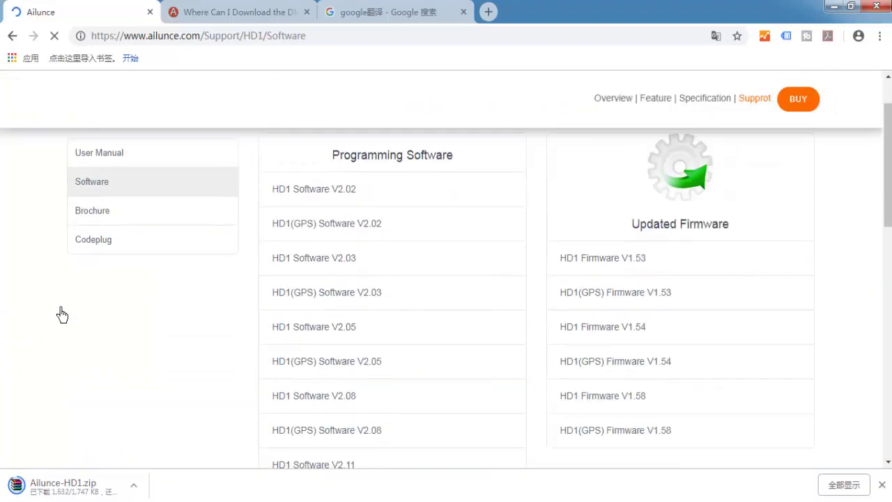
{"action": "scroll", "coordinate": [60, 314], "scroll_direction": "down", "scroll_amount": 1}
{"action": "scroll", "coordinate": [61, 314], "scroll_direction": "down", "scroll_amount": 2}
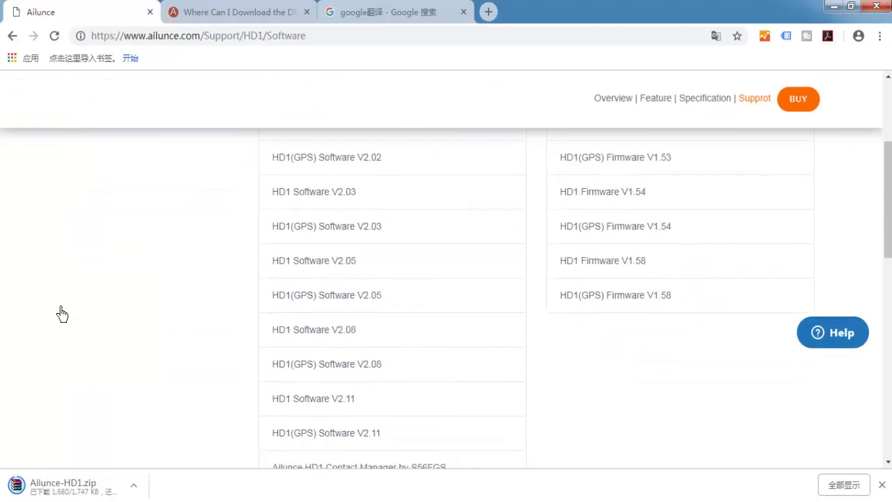
{"action": "scroll", "coordinate": [61, 315], "scroll_direction": "down", "scroll_amount": 2}
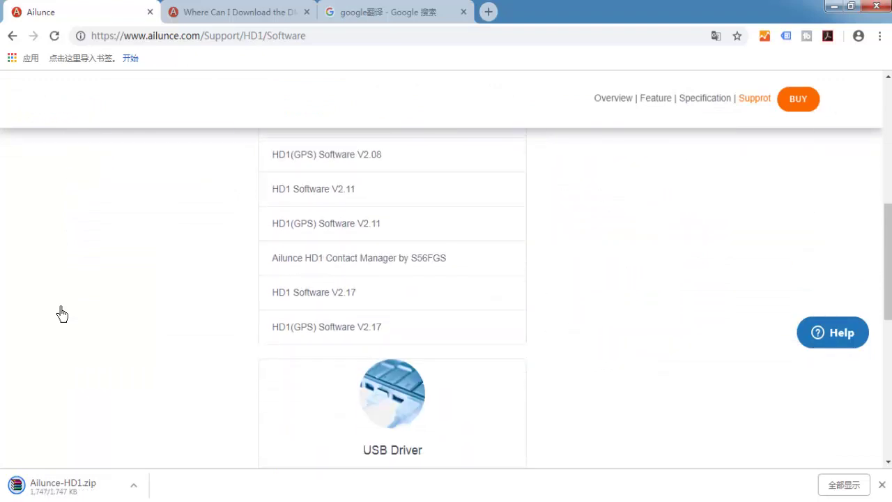
{"action": "scroll", "coordinate": [62, 314], "scroll_direction": "down", "scroll_amount": 1}
{"action": "scroll", "coordinate": [62, 314], "scroll_direction": "up", "scroll_amount": 5}
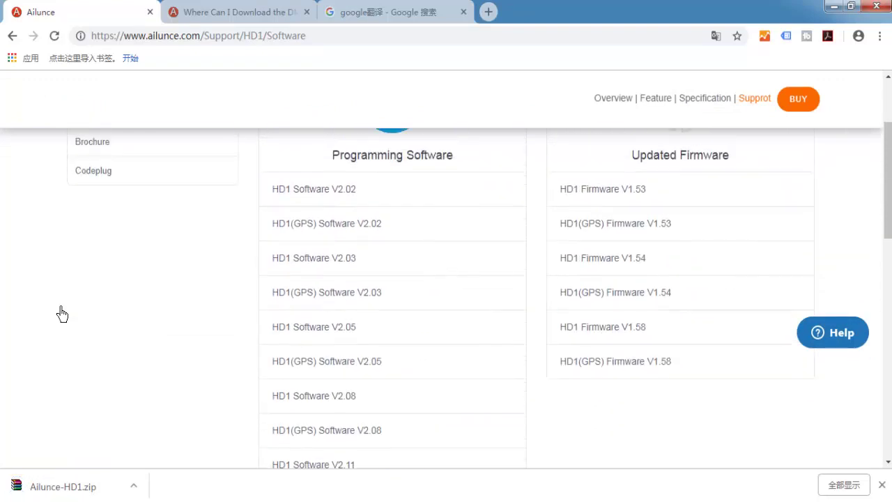
{"action": "scroll", "coordinate": [62, 314], "scroll_direction": "up", "scroll_amount": 1}
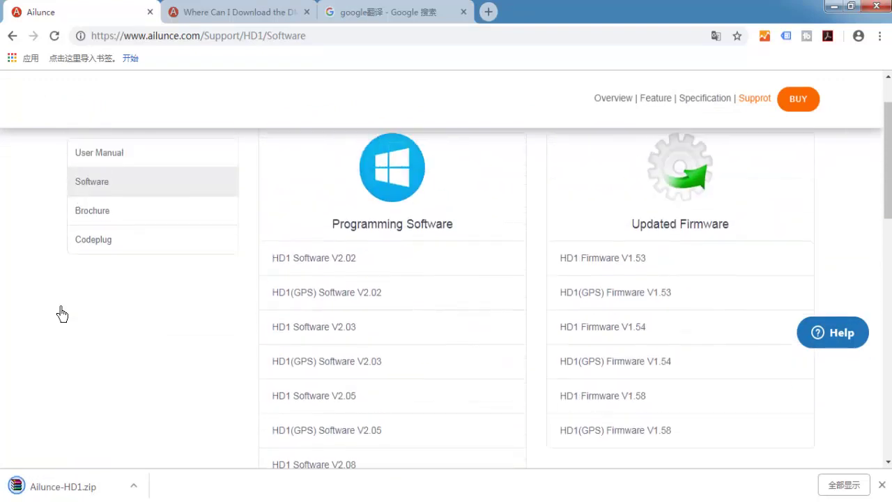
Open the HD1 Codeplug support page and look through the listed codeplugs, countries and providers.
{"action": "left_click", "coordinate": [99, 249]}
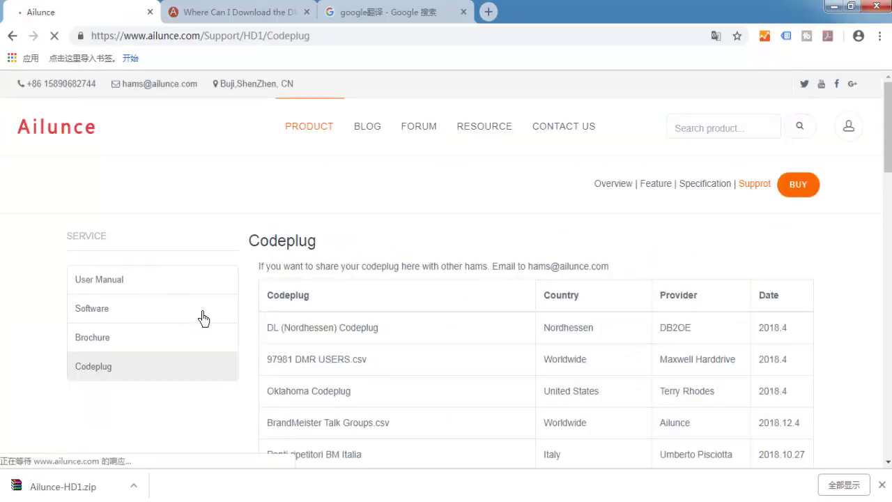
{"action": "scroll", "coordinate": [204, 318], "scroll_direction": "down", "scroll_amount": 7}
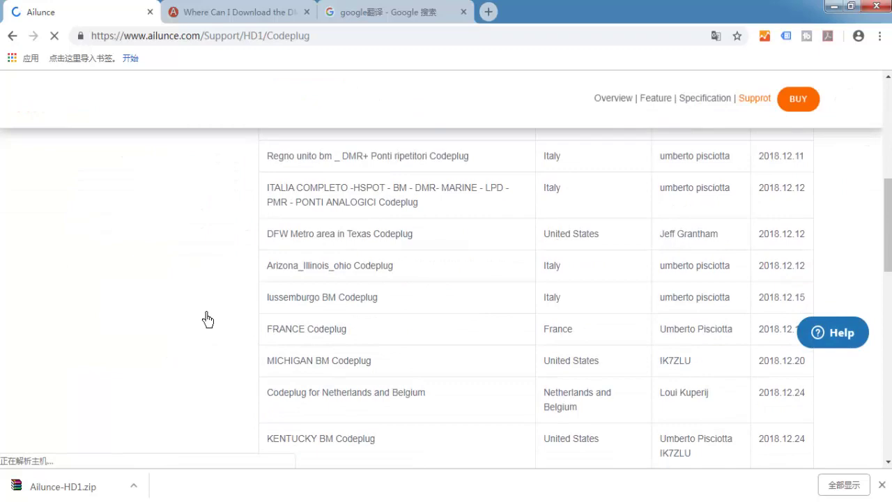
{"action": "scroll", "coordinate": [208, 319], "scroll_direction": "down", "scroll_amount": 3}
{"action": "scroll", "coordinate": [207, 319], "scroll_direction": "down", "scroll_amount": 6}
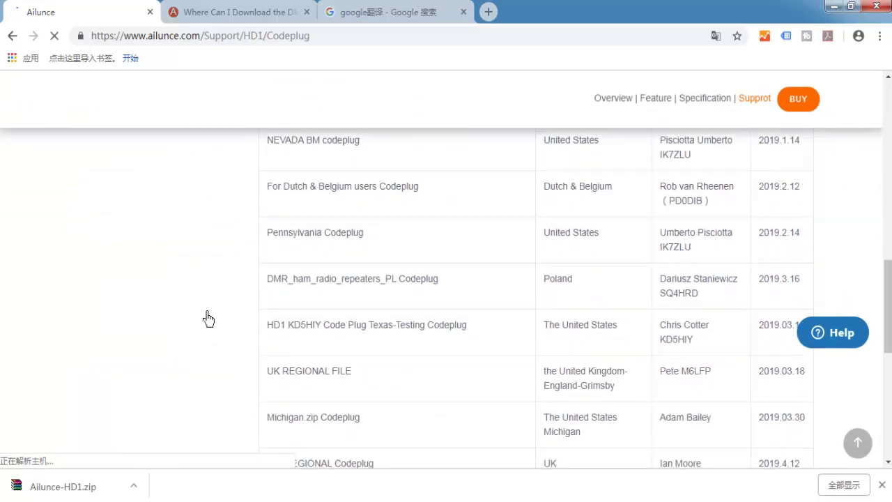
Open Ailunce-HD1.csv from the downloaded archive, widen the Country column and examine its entries.
{"action": "left_click", "coordinate": [112, 491]}
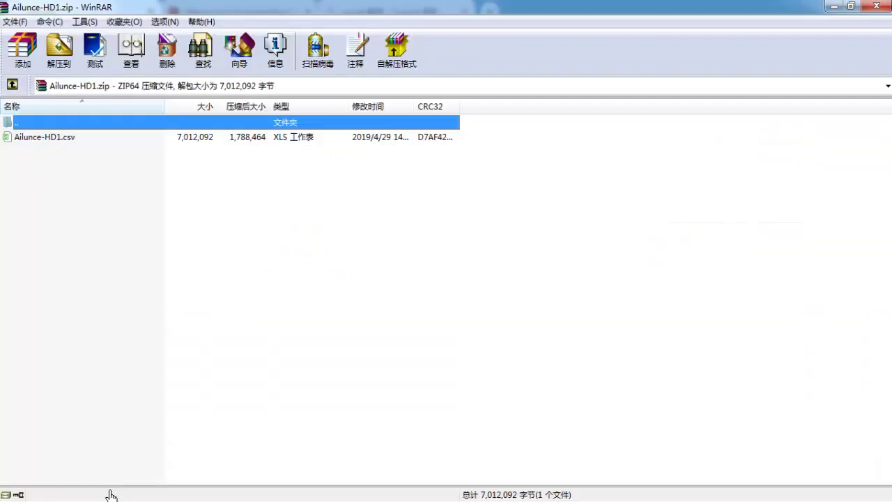
{"action": "left_click", "coordinate": [83, 145]}
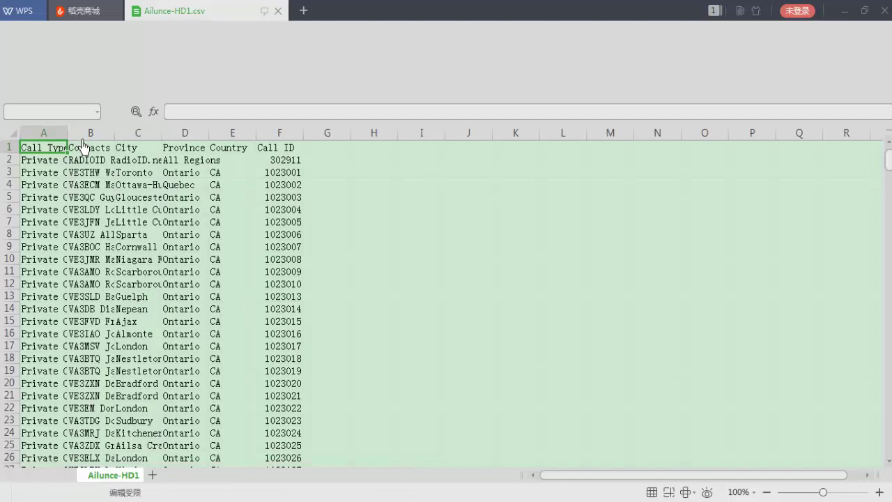
{"action": "left_click", "coordinate": [252, 215]}
{"action": "left_click", "coordinate": [245, 174]}
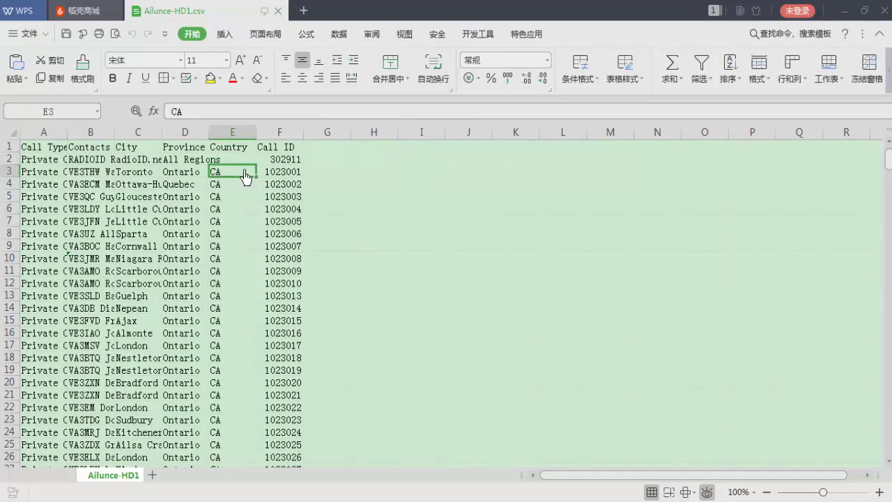
{"action": "left_click", "coordinate": [237, 216]}
{"action": "left_click_drag", "start_coordinate": [256, 132], "coordinate": [290, 134]}
{"action": "left_click", "coordinate": [251, 172]}
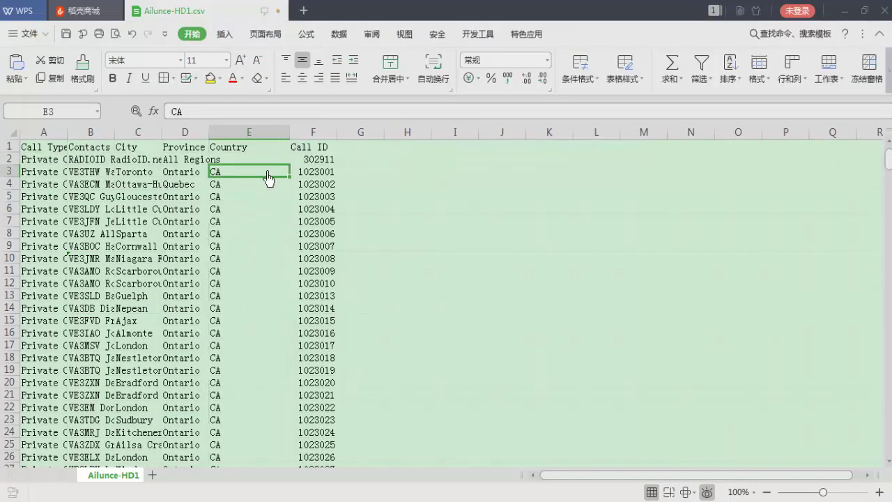
{"action": "left_click", "coordinate": [243, 221], "text": "shift"}
{"action": "left_click", "coordinate": [235, 284]}
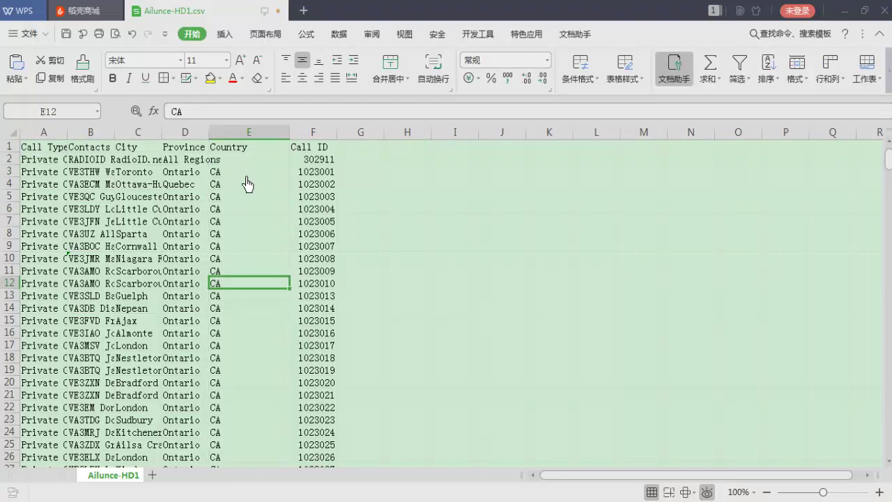
{"action": "left_click_drag", "start_coordinate": [246, 177], "coordinate": [249, 219]}
{"action": "left_click", "coordinate": [255, 307]}
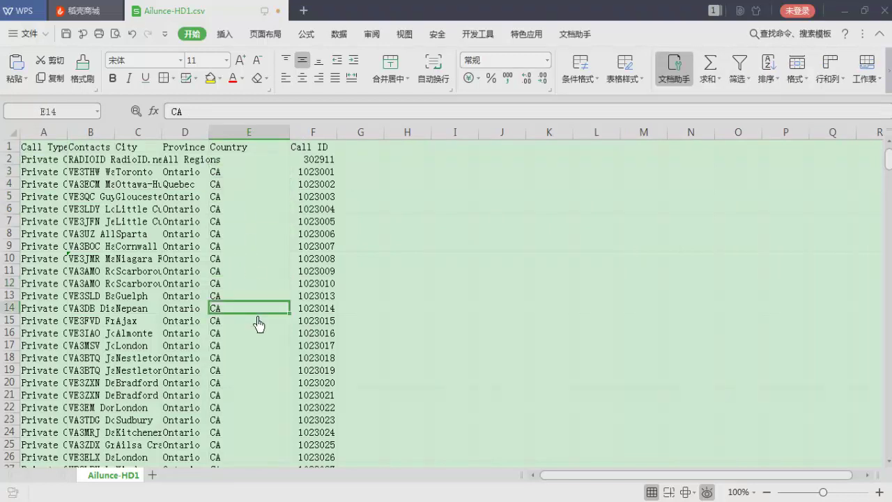
Fit the Contacts Alias column to its contents, inspect the aliases and call IDs, and close the spreadsheet without saving.
{"action": "left_click", "coordinate": [91, 197]}
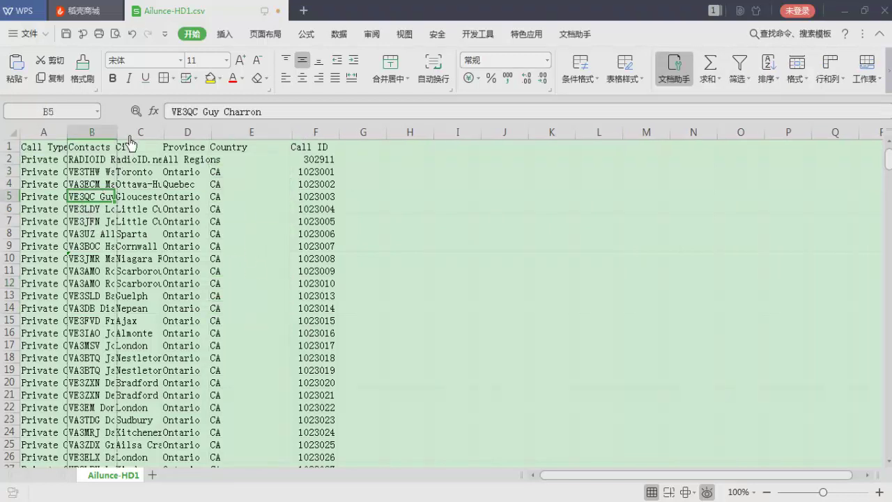
{"action": "double_click", "coordinate": [116, 133]}
{"action": "left_click", "coordinate": [139, 148]}
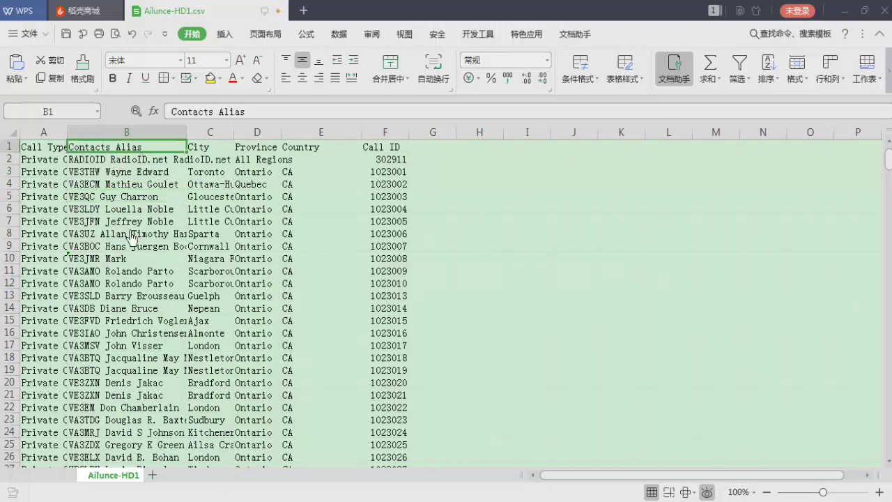
{"action": "left_click", "coordinate": [123, 219]}
{"action": "left_click", "coordinate": [102, 174]}
{"action": "left_click", "coordinate": [113, 218]}
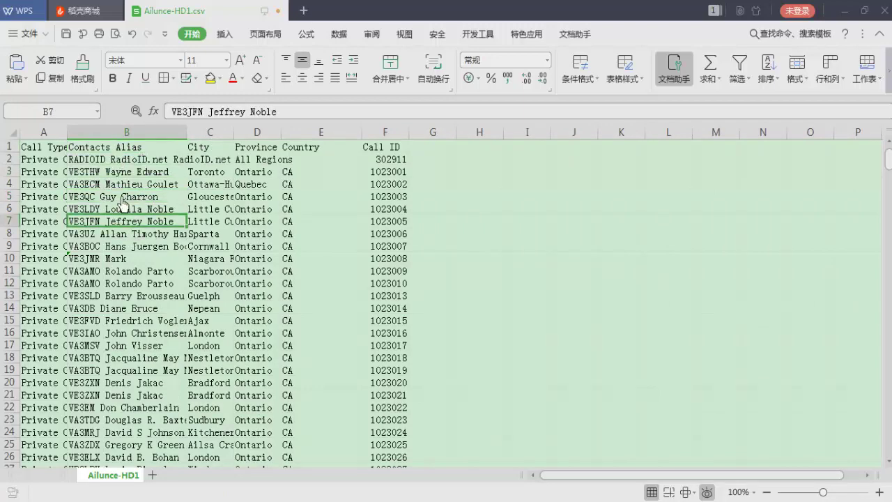
{"action": "left_click", "coordinate": [146, 175]}
{"action": "left_click", "coordinate": [151, 247]}
{"action": "left_click", "coordinate": [404, 184]}
{"action": "scroll", "coordinate": [404, 184], "scroll_direction": "down", "scroll_amount": 8}
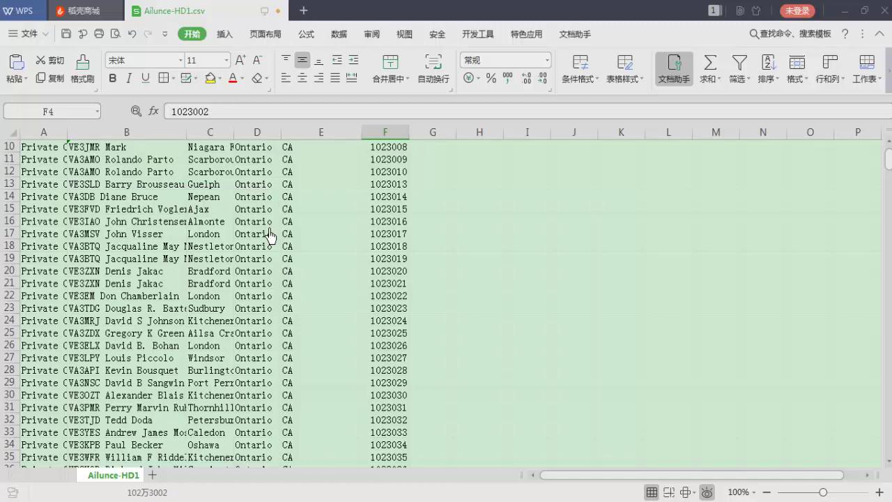
{"action": "left_click", "coordinate": [278, 11]}
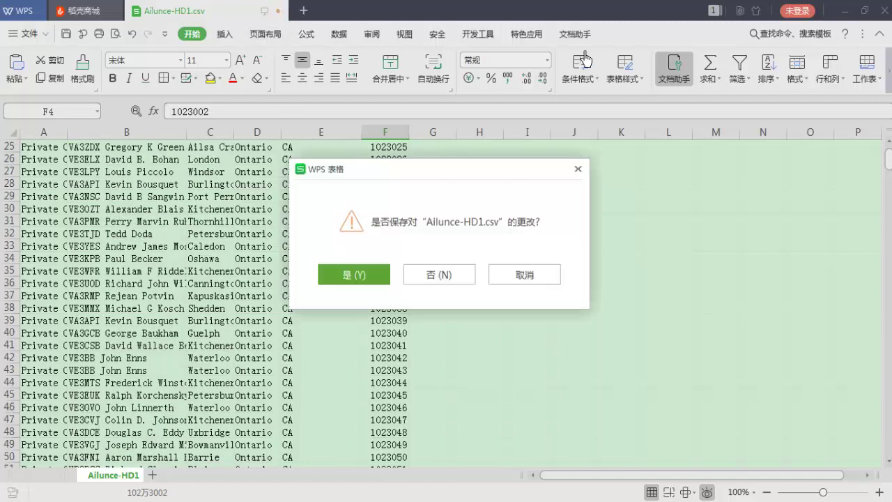
{"action": "left_click", "coordinate": [472, 277]}
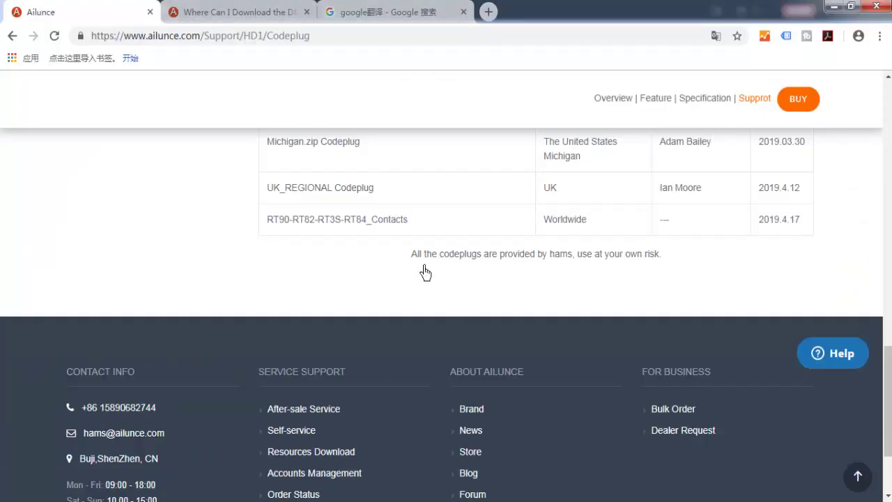
Return to the HD1 Software support page and download HD1(GPS) Software V2.17.
{"action": "scroll", "coordinate": [376, 288], "scroll_direction": "up", "scroll_amount": 15}
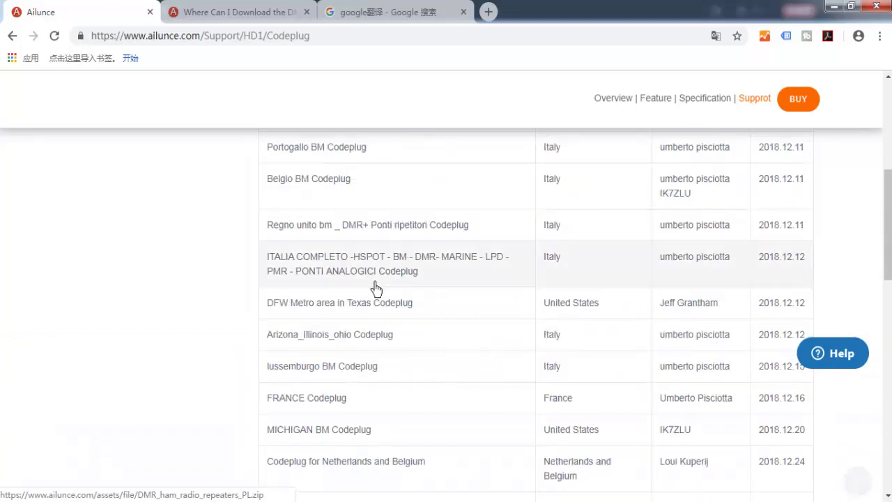
{"action": "left_click", "coordinate": [115, 319]}
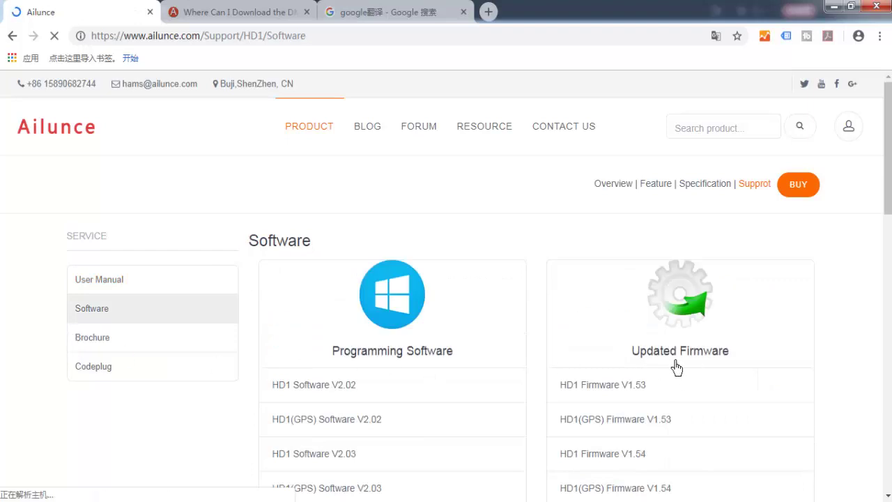
{"action": "scroll", "coordinate": [794, 366], "scroll_direction": "down", "scroll_amount": 4}
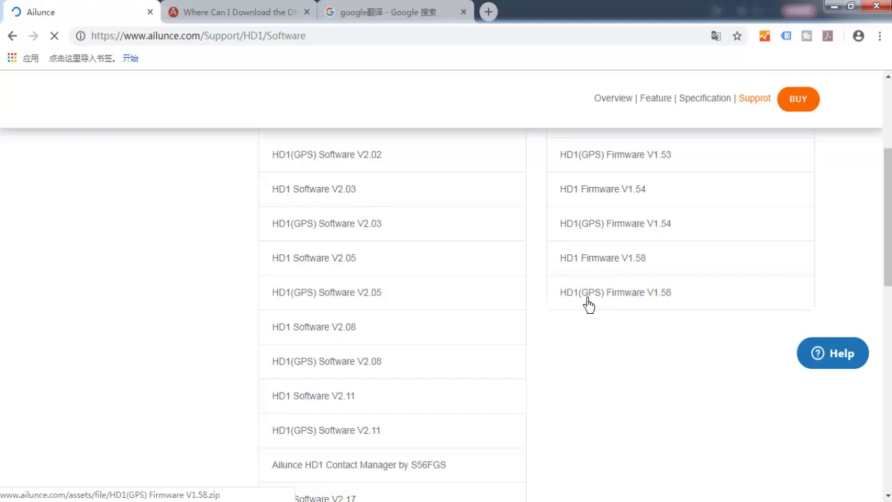
{"action": "scroll", "coordinate": [661, 360], "scroll_direction": "down", "scroll_amount": 3}
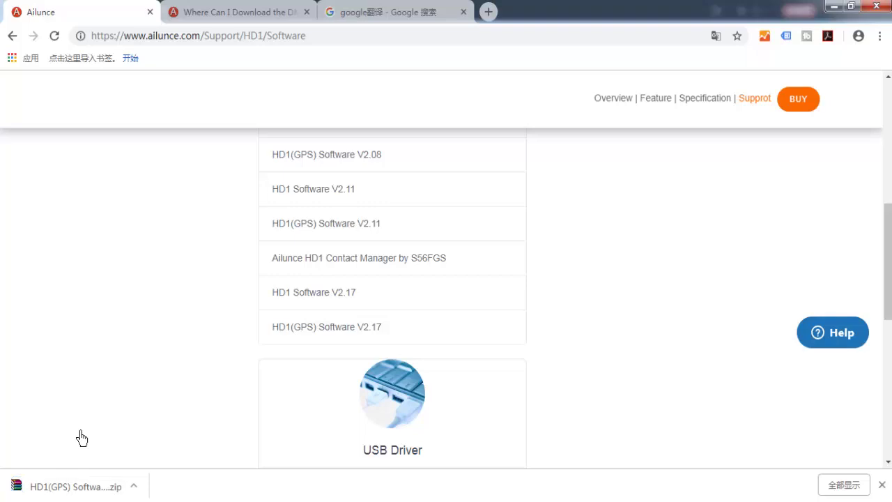
Run HD1(GPS) v2.17.exe from the downloaded archive and uninstall the existing HD1(GPS) program before reinstalling.
{"action": "left_click", "coordinate": [75, 488]}
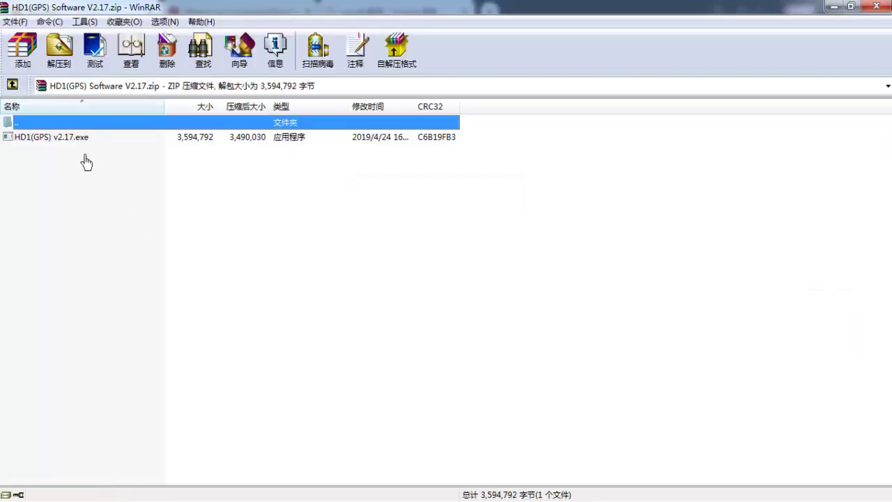
{"action": "double_click", "coordinate": [77, 142]}
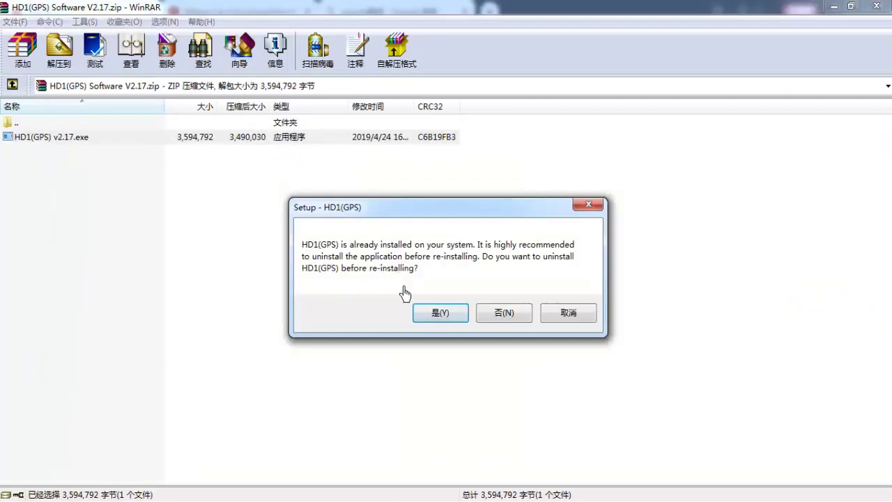
{"action": "left_click", "coordinate": [462, 319]}
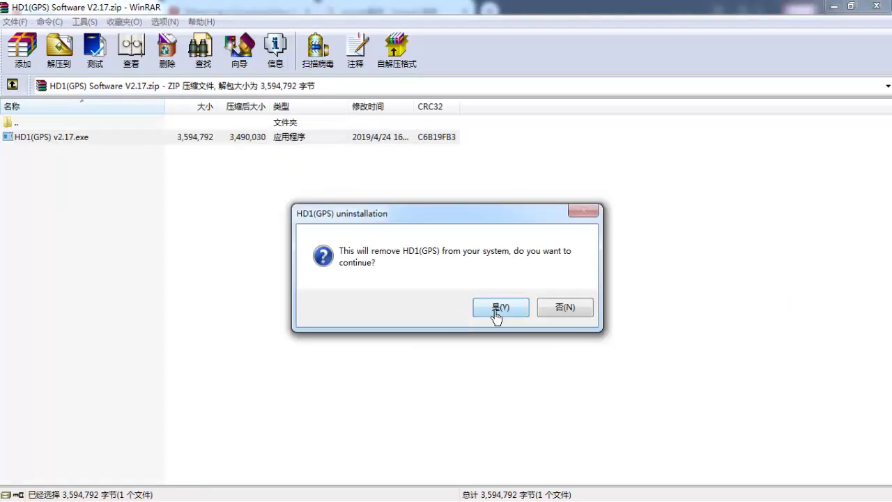
{"action": "left_click", "coordinate": [496, 313]}
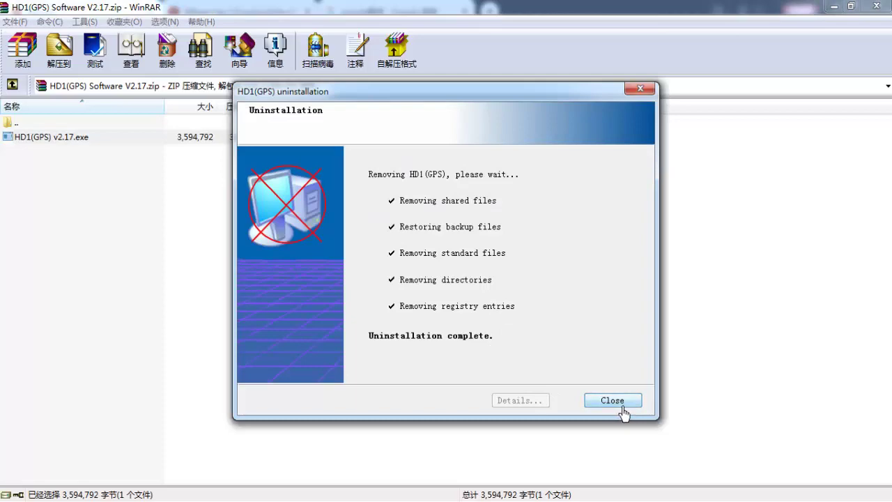
{"action": "left_click", "coordinate": [617, 402]}
Install HD1(GPS) with the default setup options, launch the program on finishing and accept updating the archive with the changed files.
{"action": "left_click", "coordinate": [548, 402]}
{"action": "left_click", "coordinate": [550, 404]}
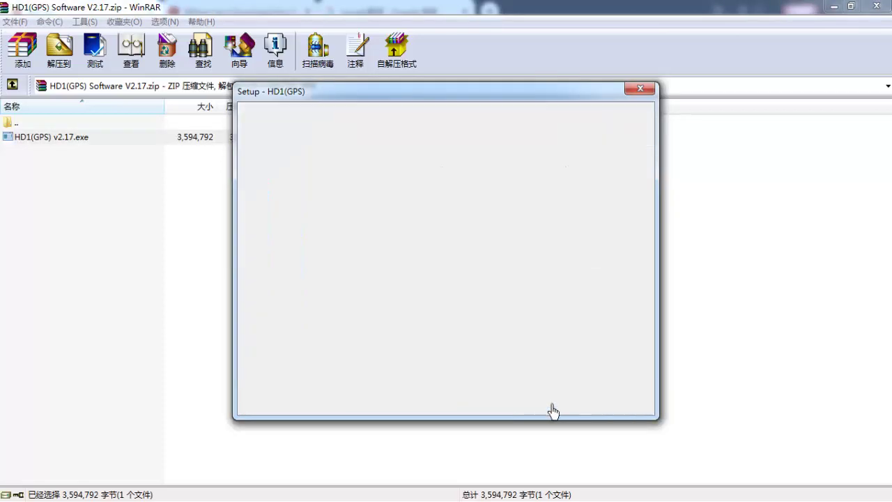
{"action": "left_click", "coordinate": [552, 406]}
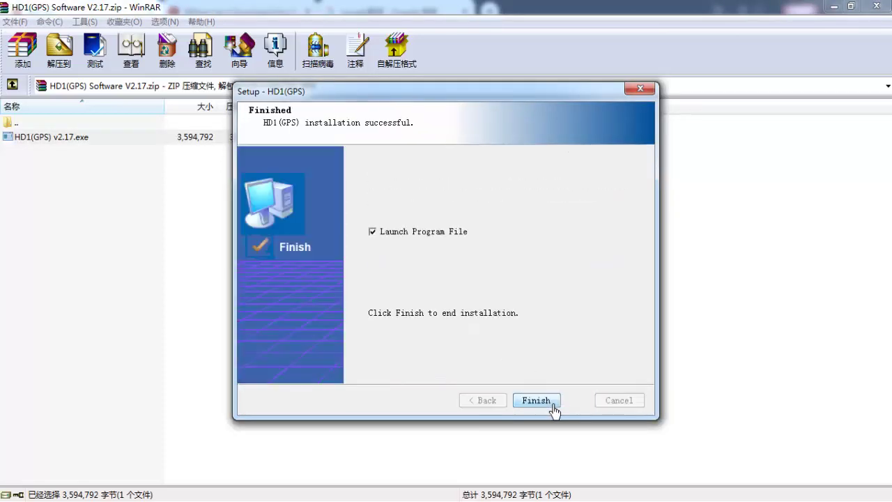
{"action": "left_click", "coordinate": [536, 400]}
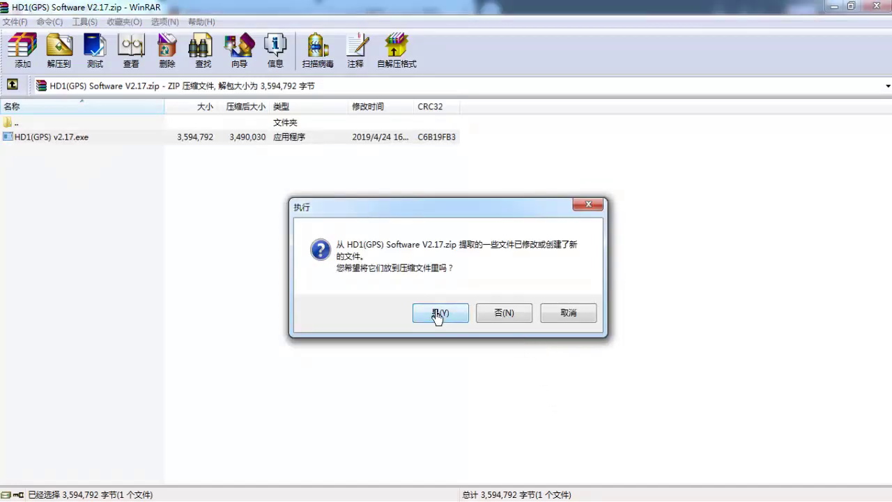
{"action": "left_click", "coordinate": [457, 320]}
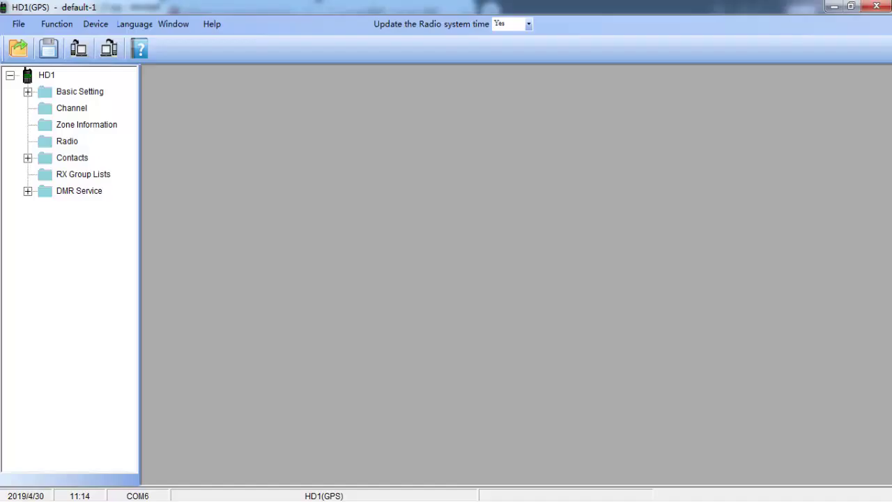
Open Address Book Contacts in HD1(GPS), start importing contacts and browse the folders and drives for the CSV file.
{"action": "left_click", "coordinate": [29, 159]}
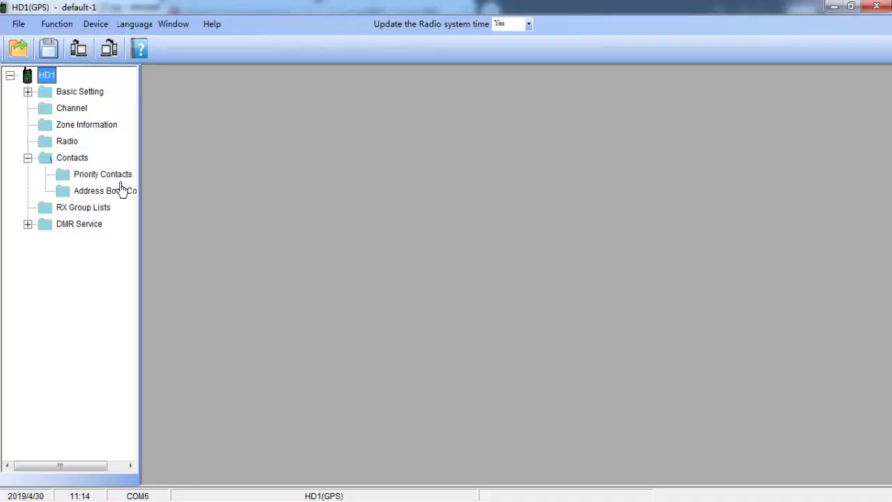
{"action": "left_click", "coordinate": [91, 198]}
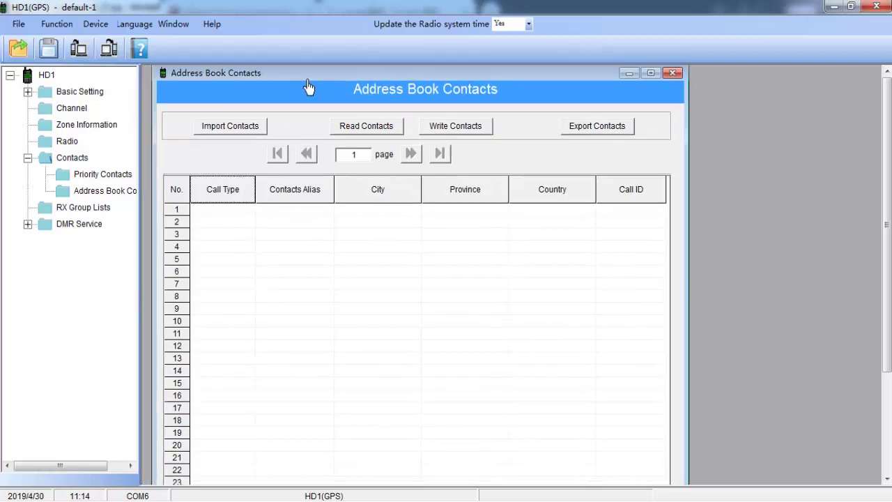
{"action": "left_click", "coordinate": [249, 133]}
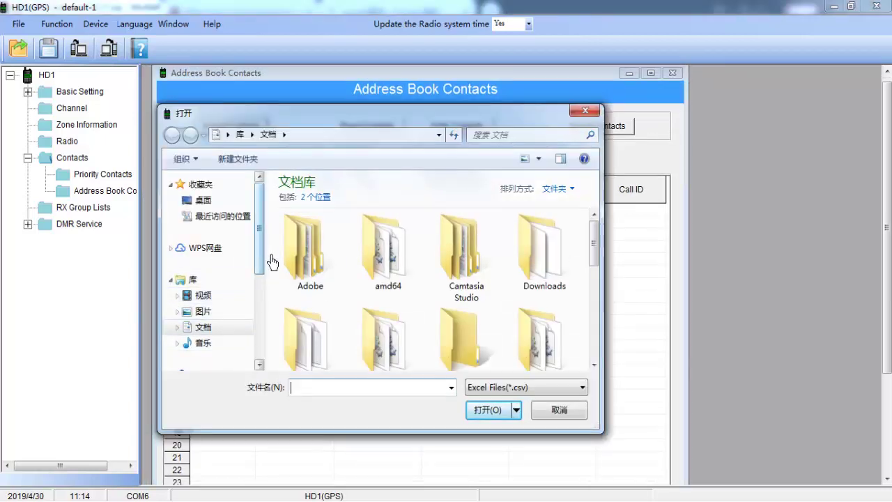
{"action": "scroll", "coordinate": [269, 260], "scroll_direction": "down", "scroll_amount": 1}
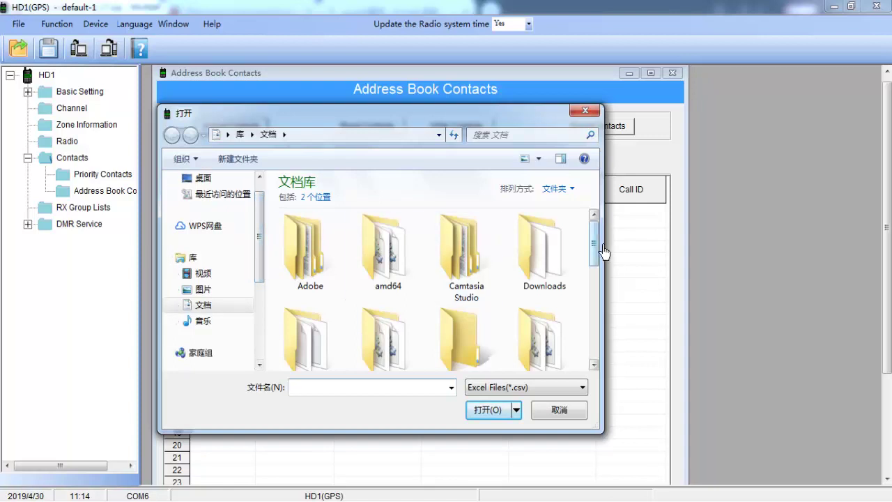
{"action": "left_click_drag", "start_coordinate": [593, 246], "coordinate": [604, 337]}
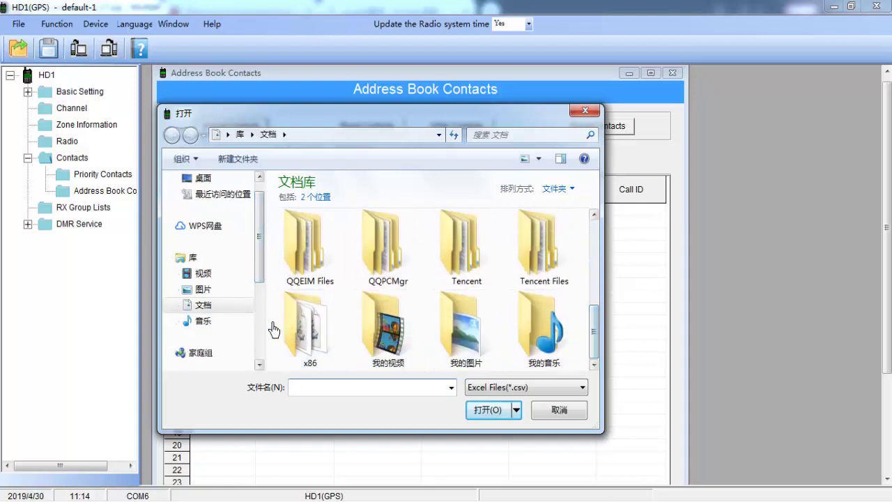
{"action": "left_click_drag", "start_coordinate": [267, 263], "coordinate": [269, 345]}
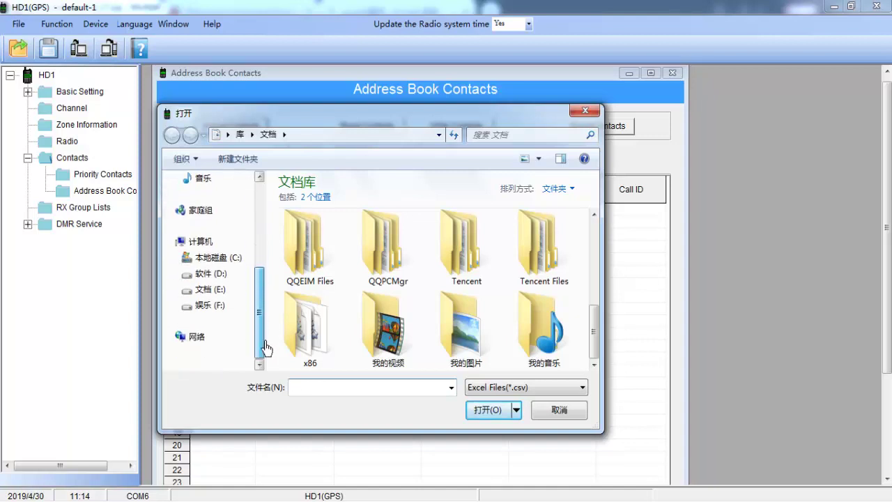
{"action": "scroll", "coordinate": [254, 302], "scroll_direction": "up", "scroll_amount": 5}
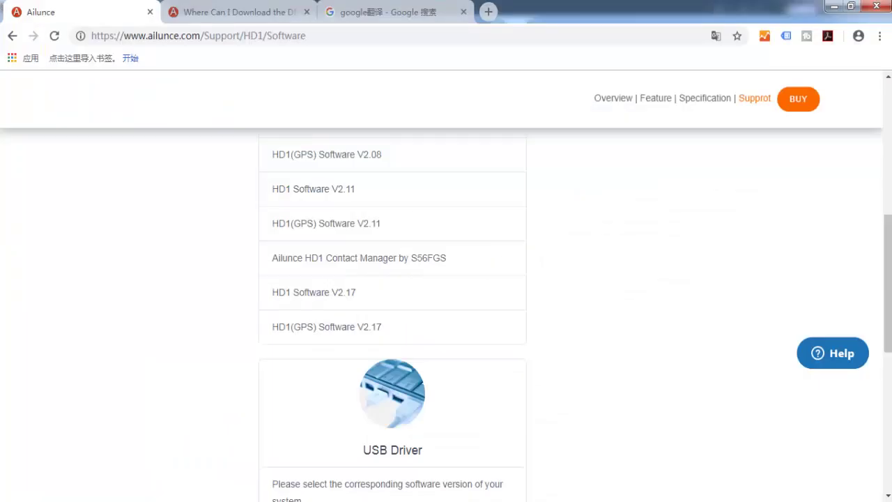
Open the Downloads folder from the browser's download history and extract Ailunce-HD1.zip into an Ailunce-HD1 folder there.
{"action": "left_click", "coordinate": [879, 35]}
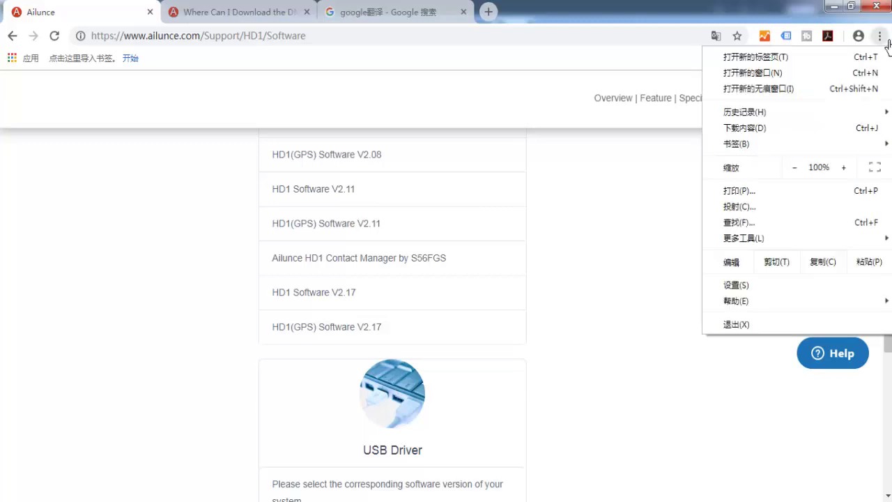
{"action": "left_click", "coordinate": [769, 125]}
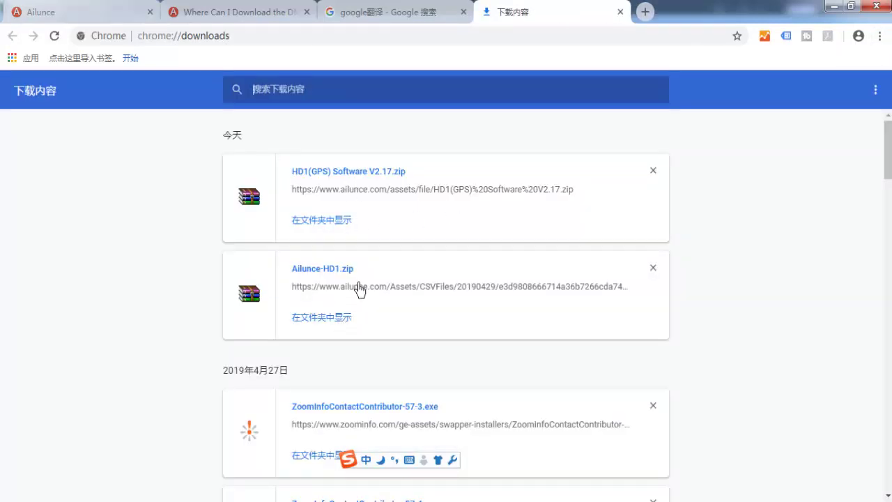
{"action": "left_click", "coordinate": [321, 317]}
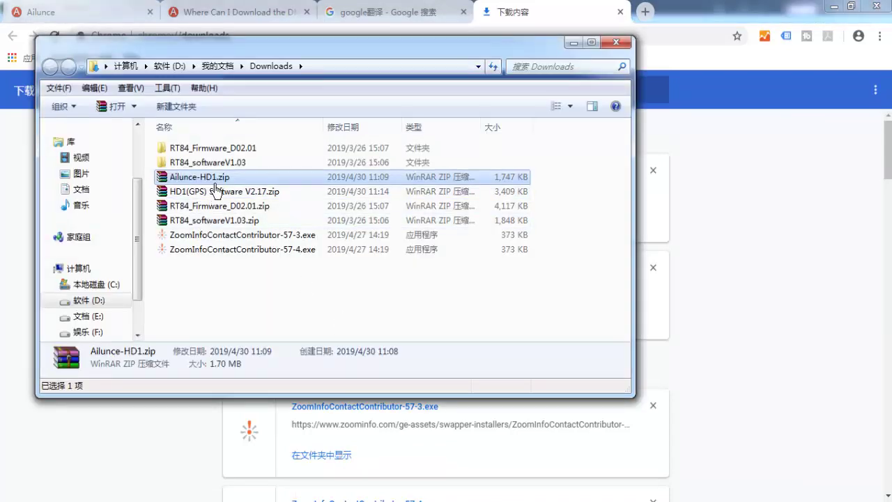
{"action": "right_click", "coordinate": [239, 178]}
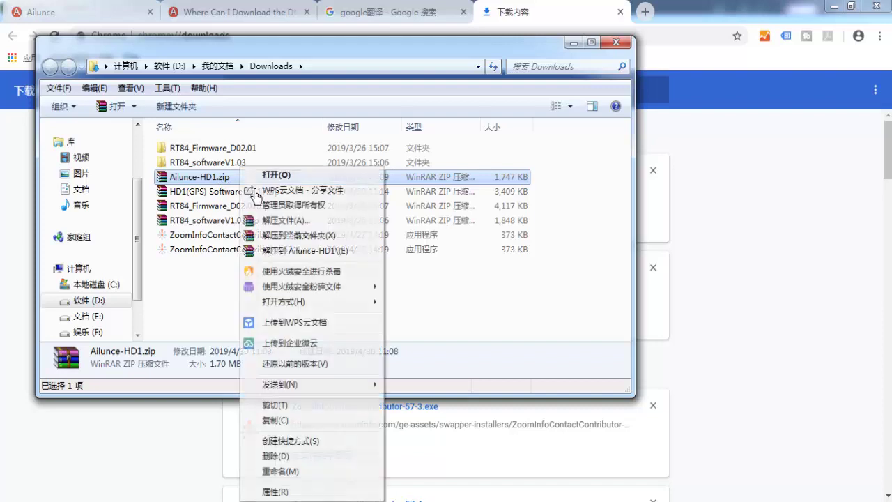
{"action": "left_click", "coordinate": [279, 248]}
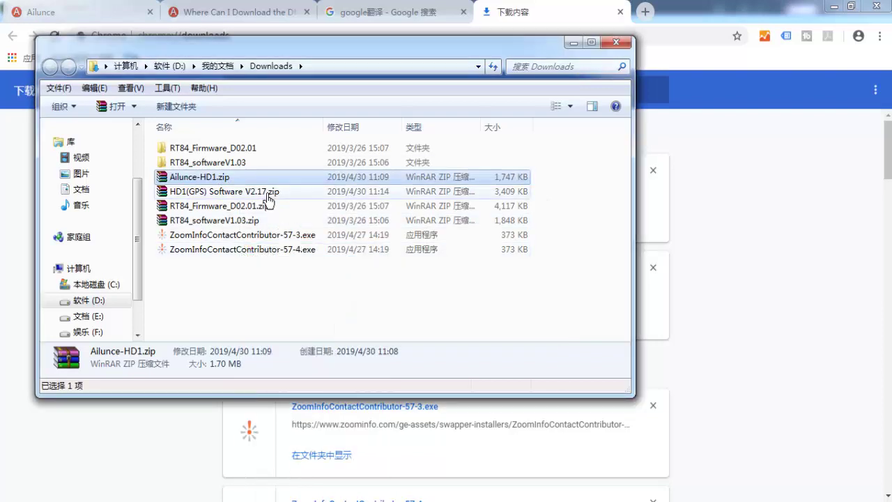
{"action": "left_click", "coordinate": [616, 43]}
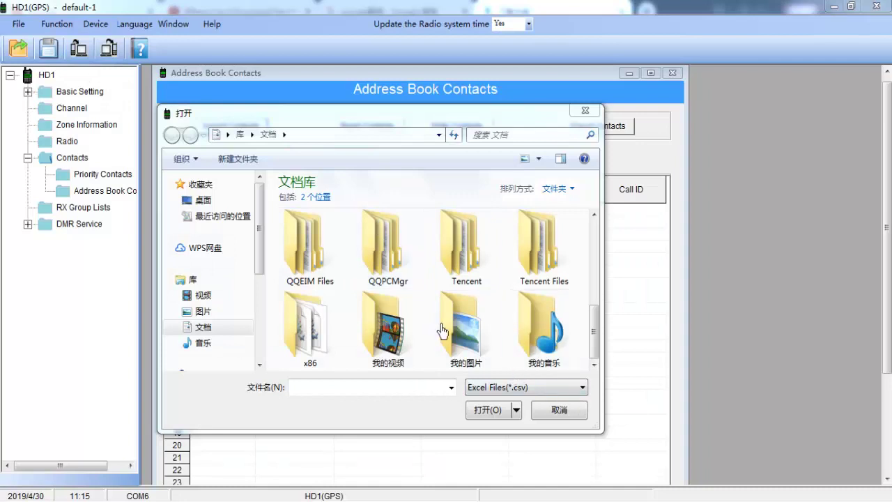
Restart the contact import in HD1(GPS), import Ailunce-HD1.csv from Downloads\Ailunce-HD1 and go to the last page of the contacts list.
{"action": "left_click", "coordinate": [540, 411]}
{"action": "left_click", "coordinate": [230, 126]}
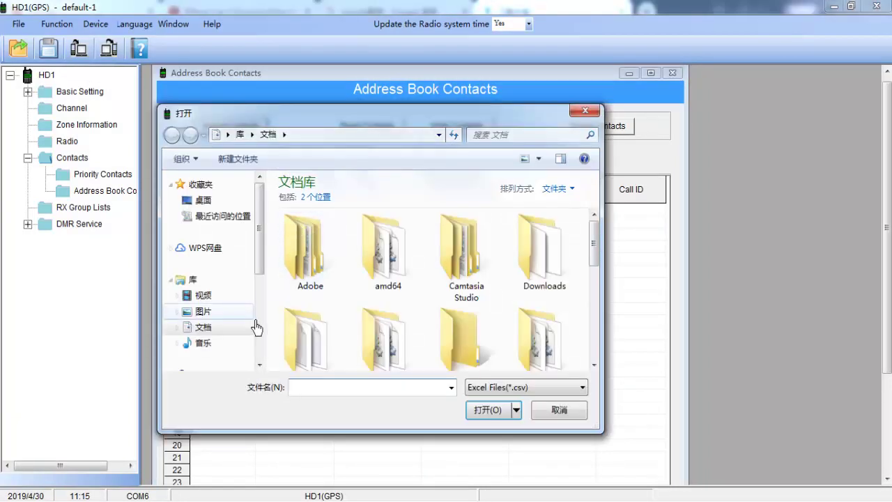
{"action": "double_click", "coordinate": [549, 298]}
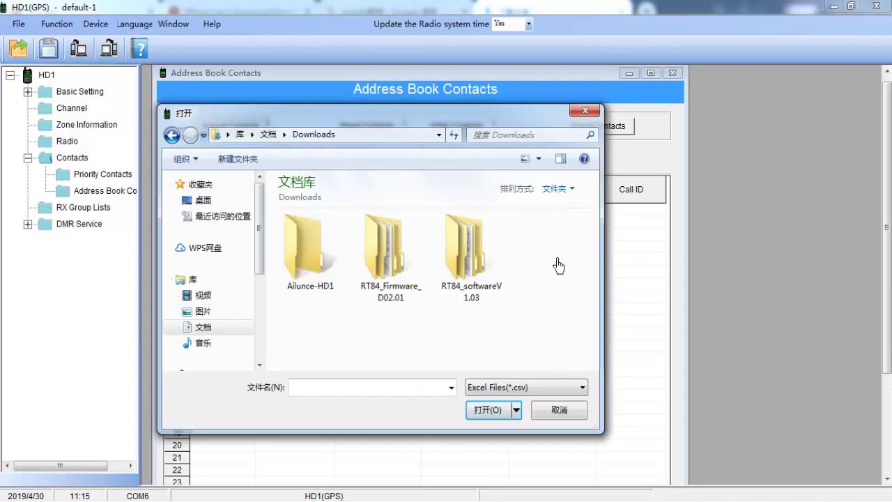
{"action": "double_click", "coordinate": [328, 259]}
{"action": "left_click", "coordinate": [323, 271]}
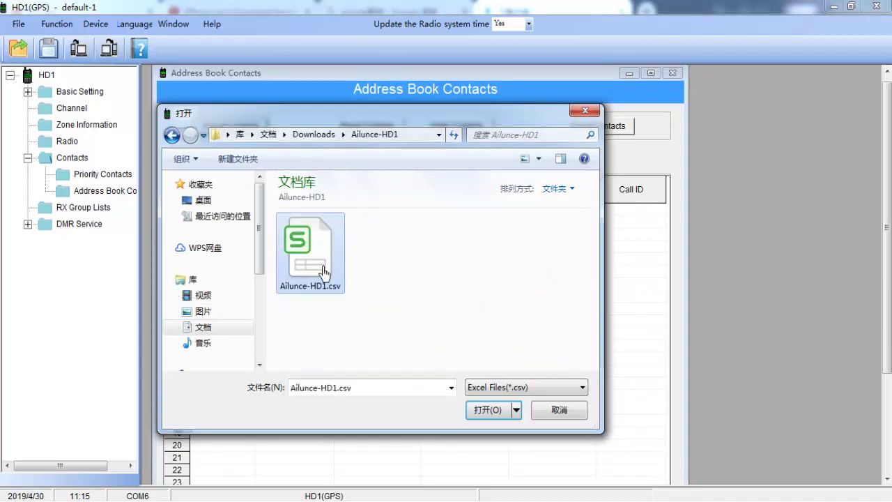
{"action": "left_click", "coordinate": [488, 411]}
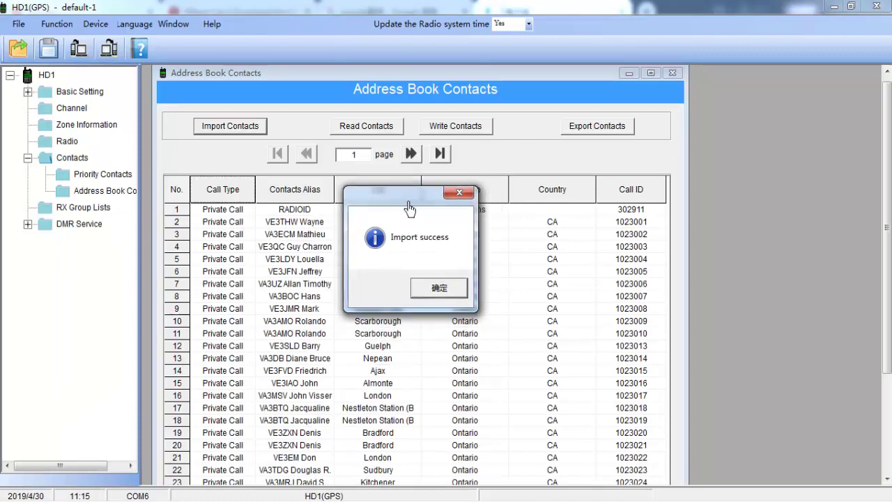
{"action": "left_click", "coordinate": [451, 304]}
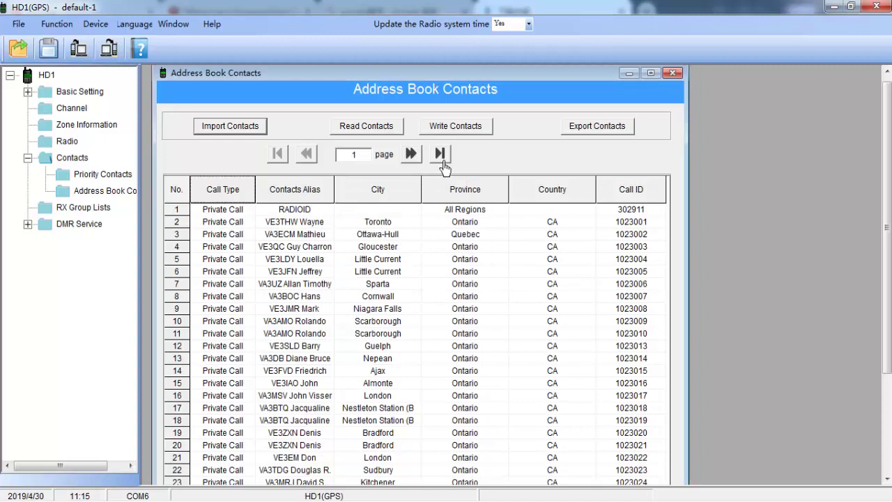
{"action": "left_click", "coordinate": [440, 155]}
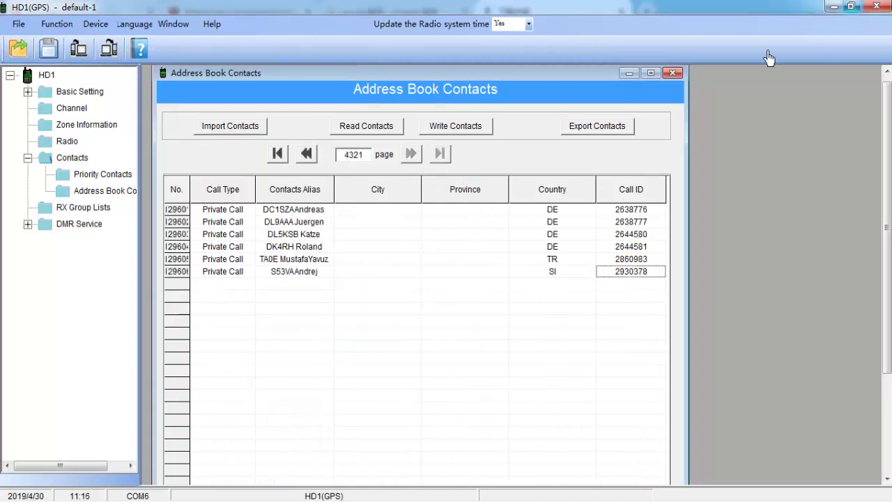